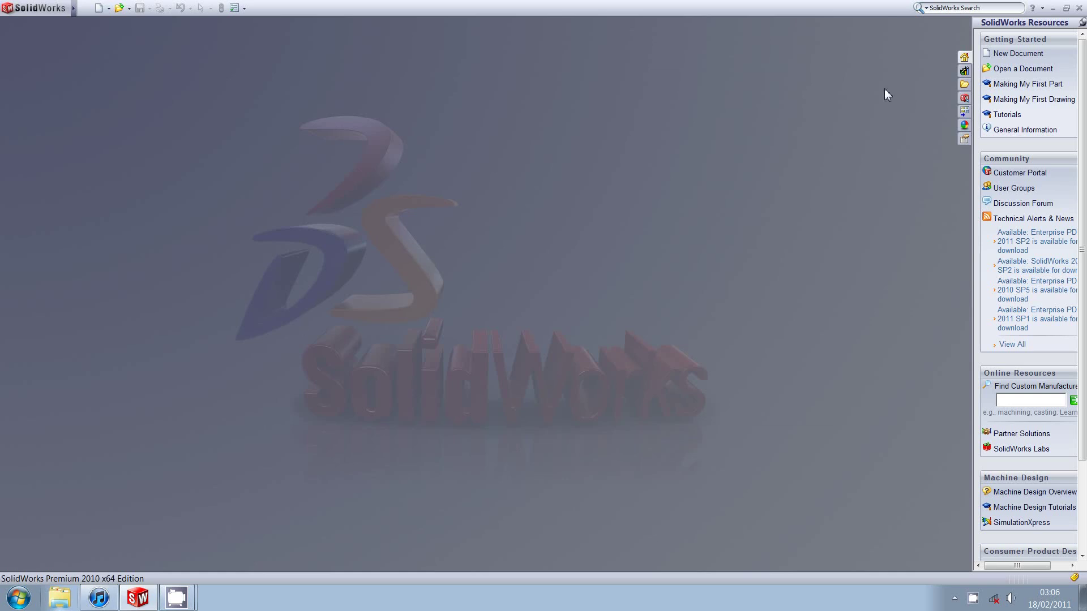
# Open the Windows Start menu from the SolidWorks start screen
pyautogui.click(18, 598)
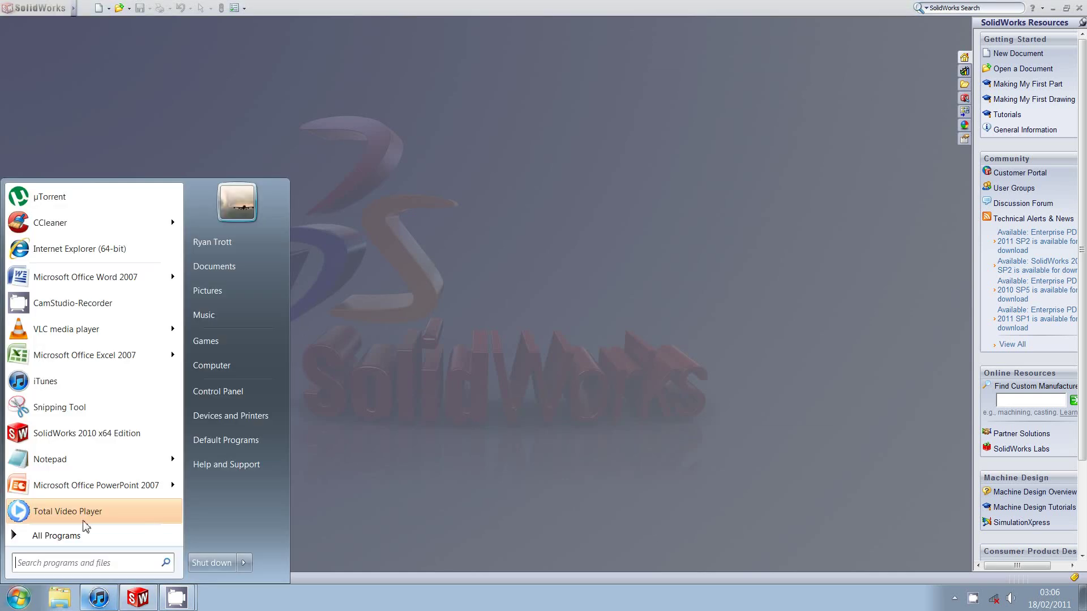
# View the '164 (1) - Shortcut' race car photo from the Desktop maximized, then close it
pyautogui.click(231, 267)
pyautogui.click(424, 114)
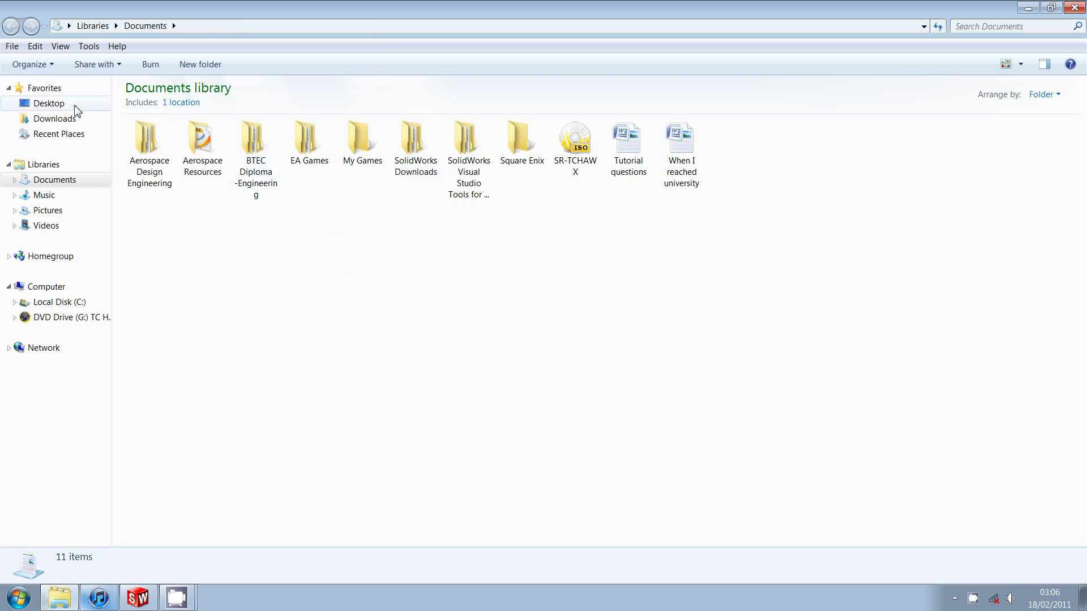
pyautogui.click(50, 103)
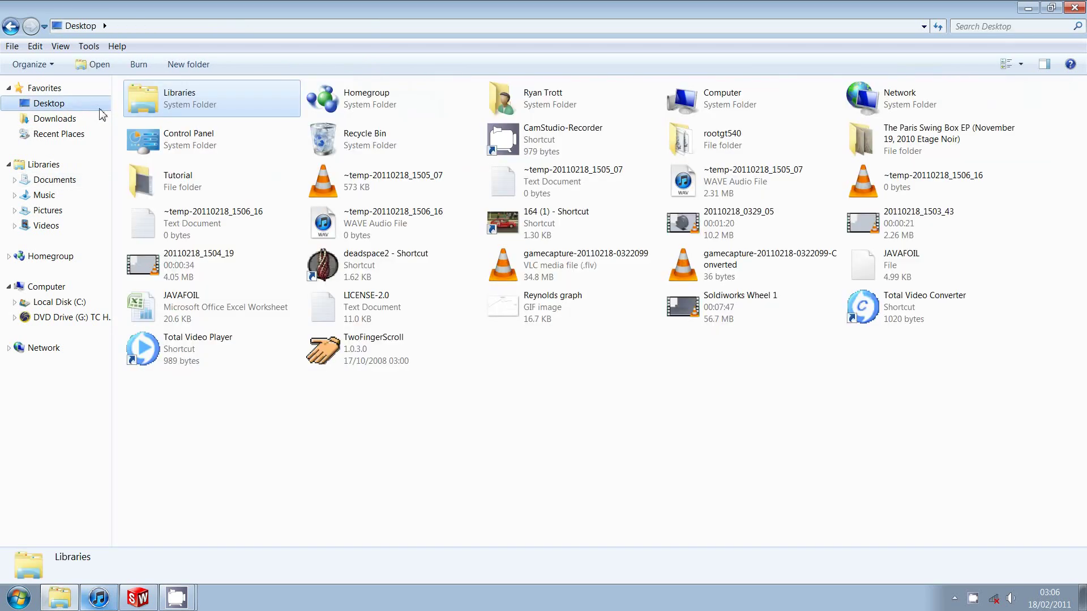
pyautogui.doubleClick(539, 224)
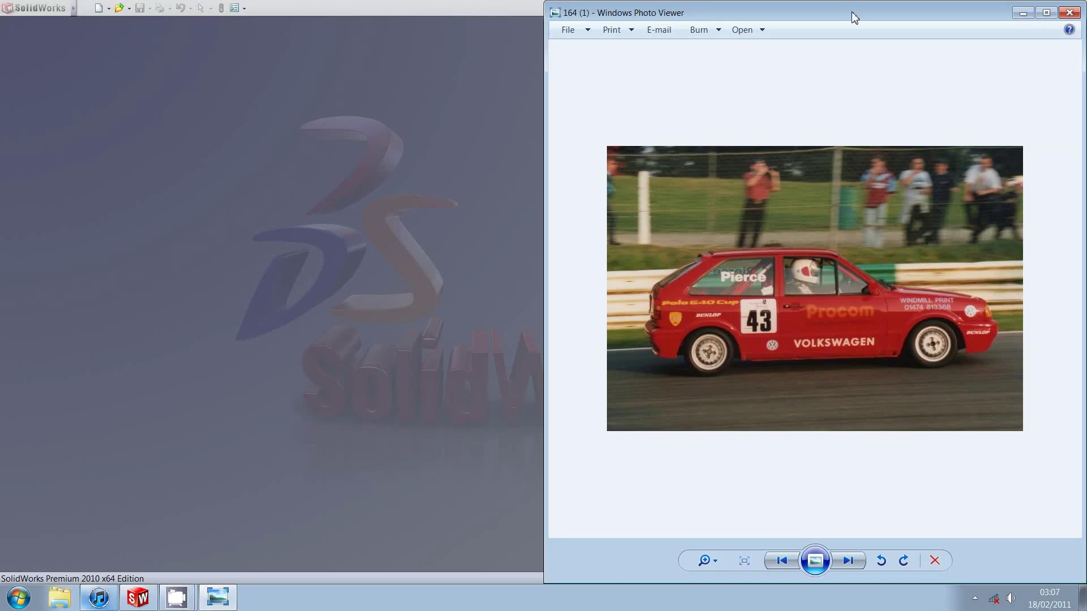
pyautogui.doubleClick(852, 12)
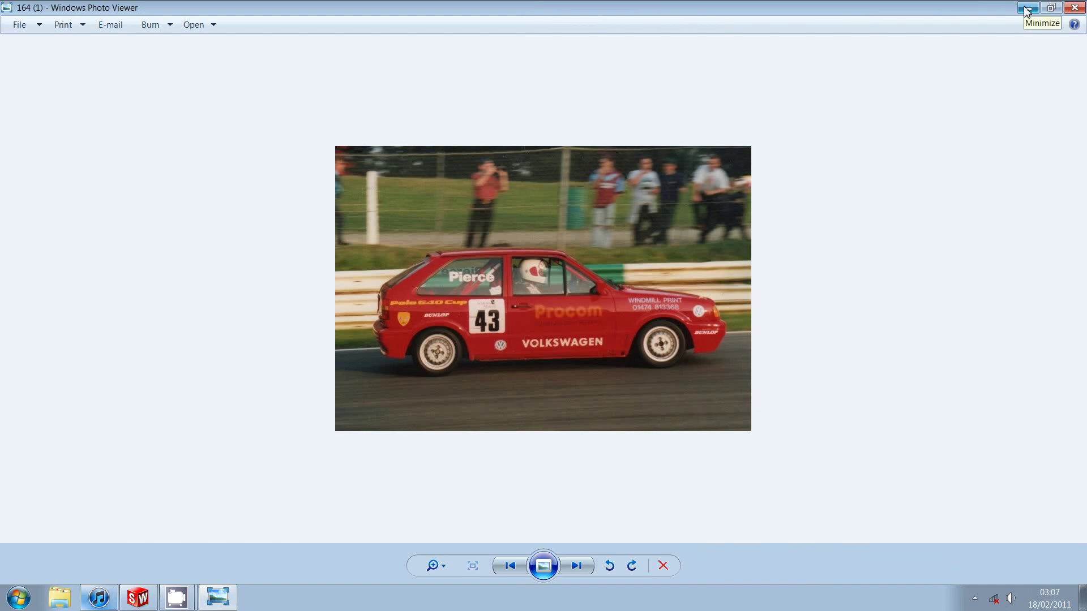
pyautogui.click(1074, 8)
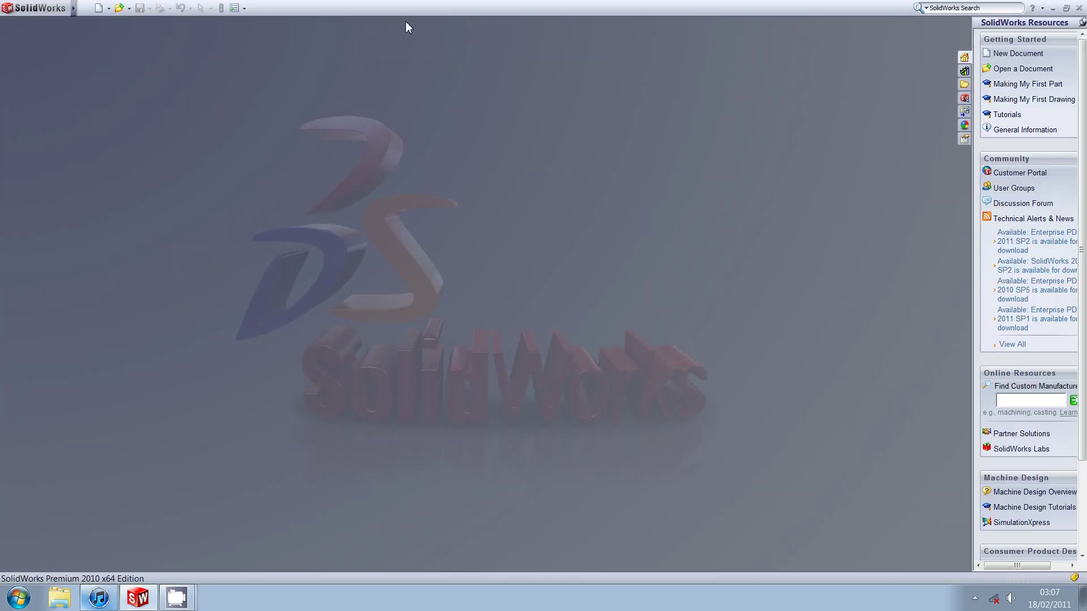
# Create a new Part document and start Sketch1 on the Front Plane
pyautogui.click(98, 8)
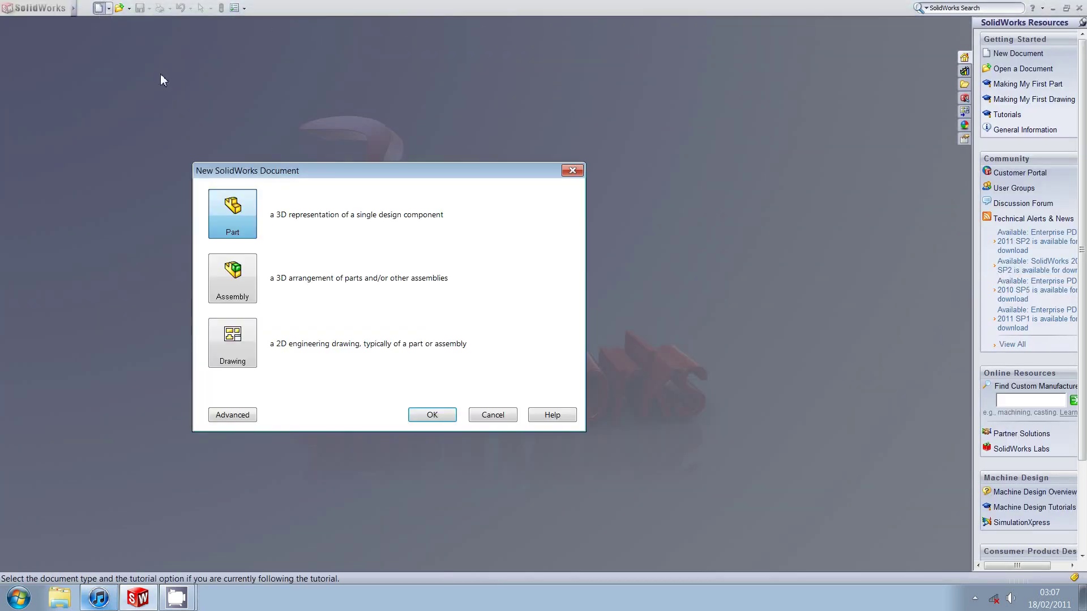
pyautogui.doubleClick(224, 207)
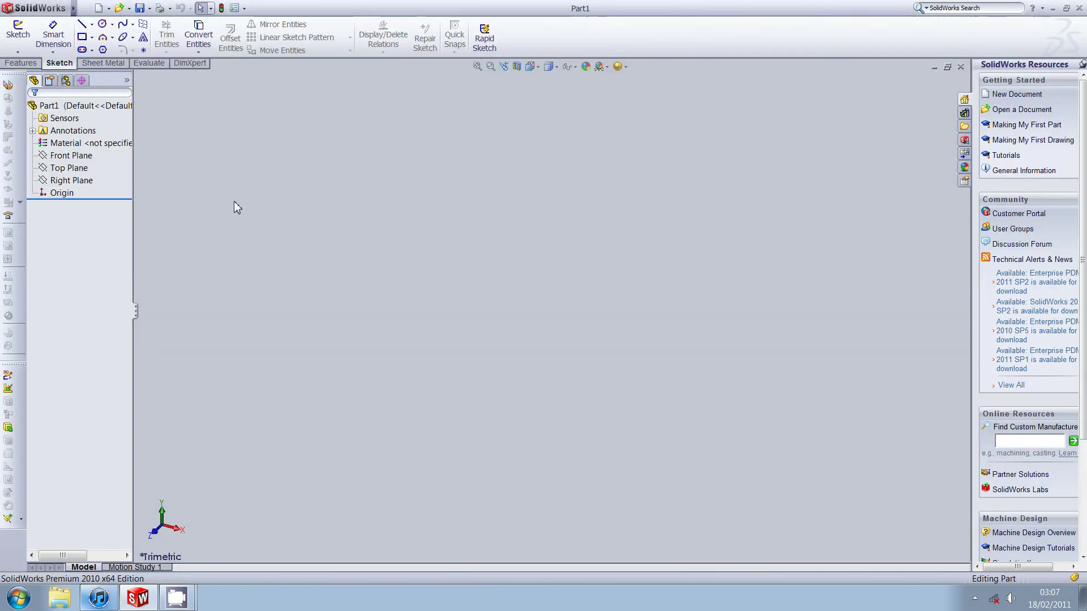
pyautogui.click(17, 31)
pyautogui.click(426, 219)
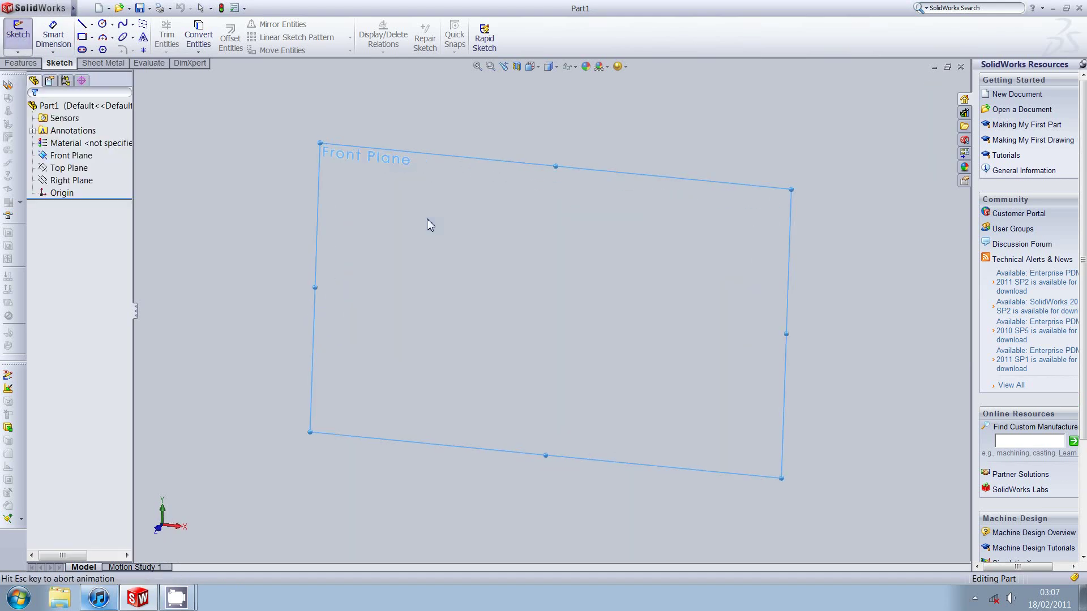
pyautogui.moveTo(67, 11)
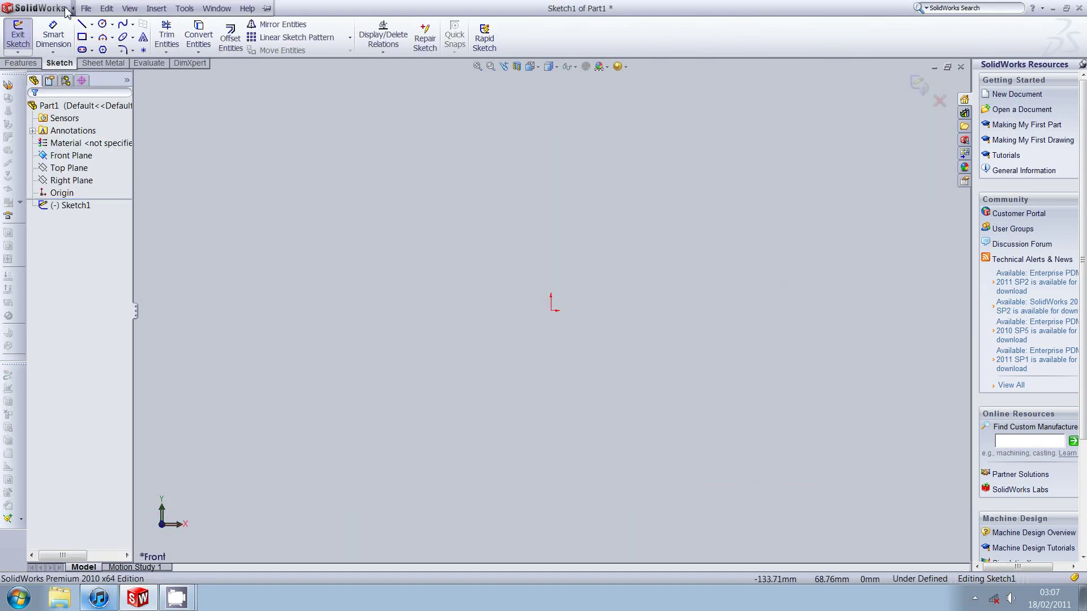
# Insert the Desktop's '164 (1) - Shortcut' photo into Sketch1 as a sketch picture
pyautogui.click(184, 9)
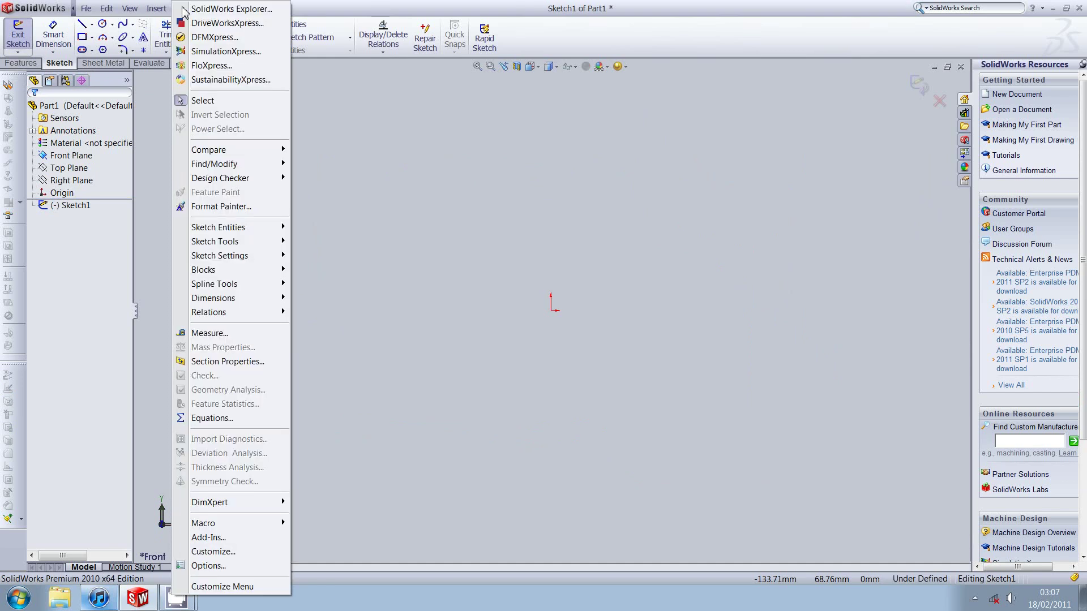
pyautogui.moveTo(233, 245)
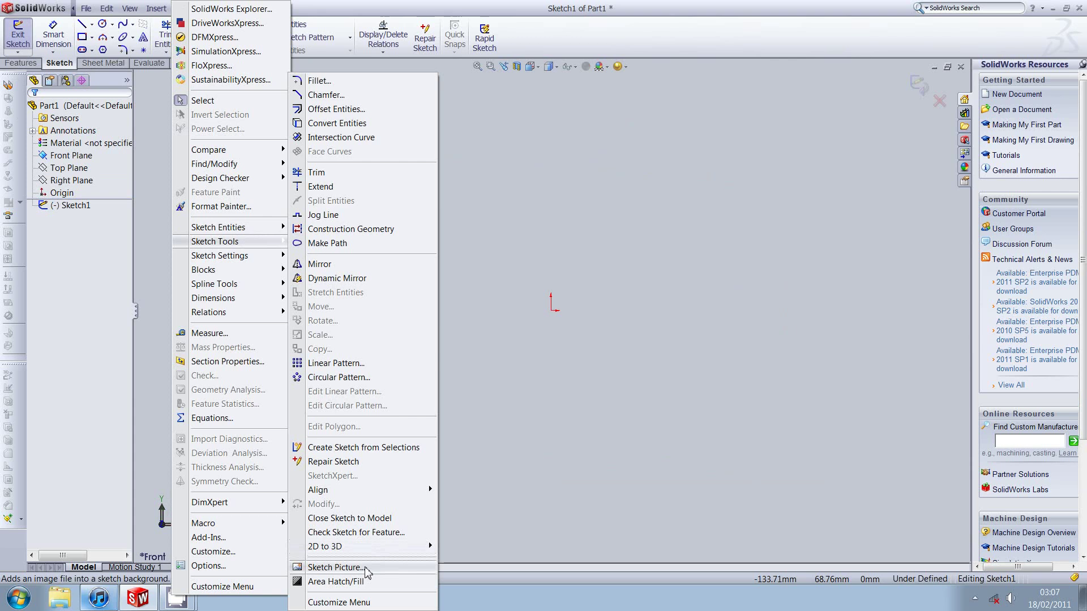
pyautogui.click(340, 567)
pyautogui.moveTo(855, 149); pyautogui.dragTo(855, 151)
pyautogui.click(368, 156)
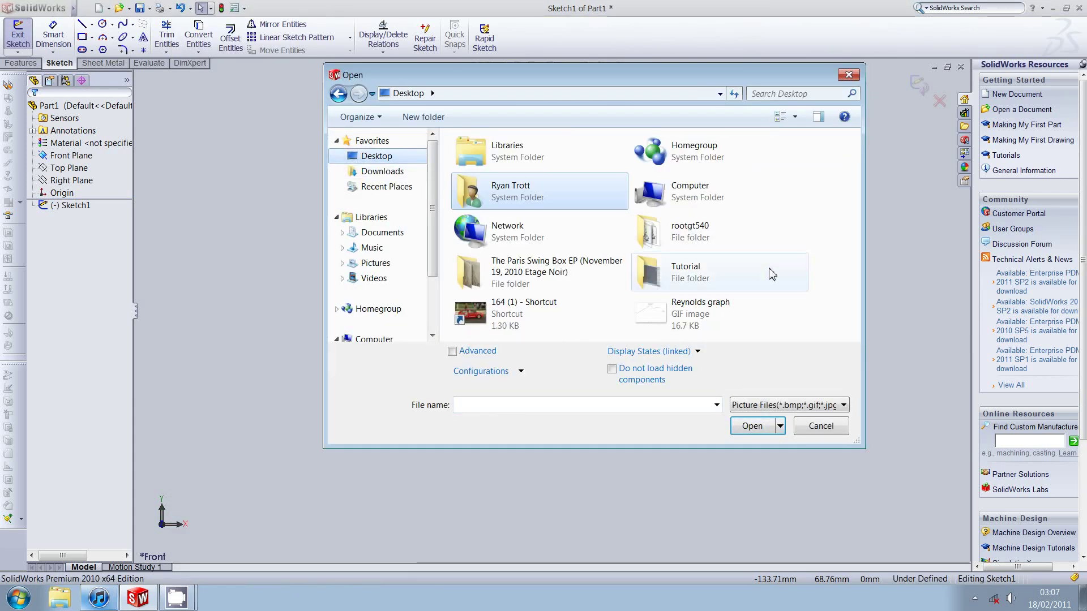
pyautogui.click(519, 318)
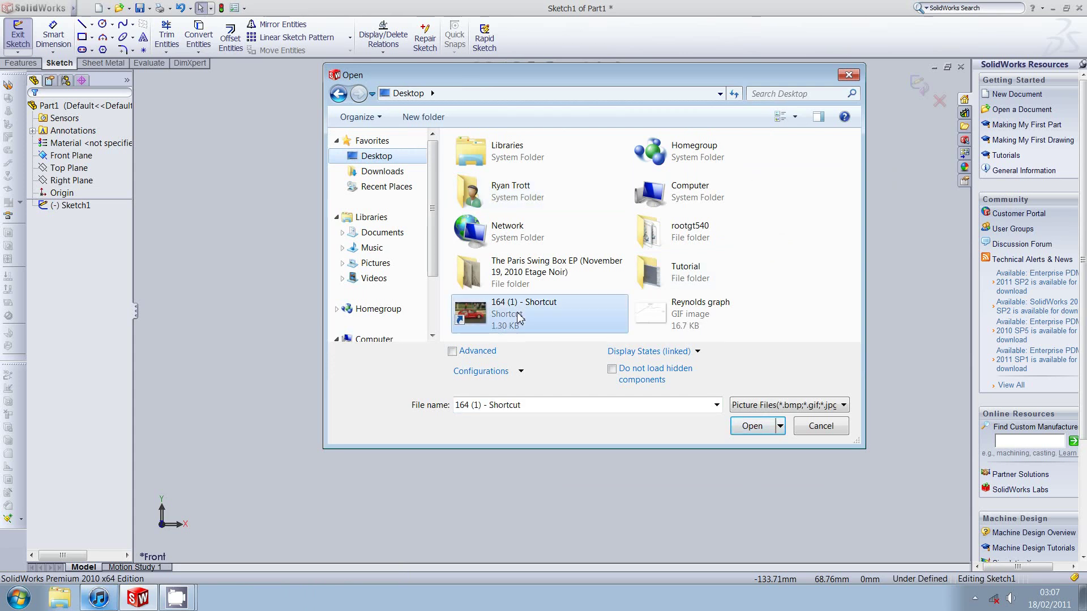
pyautogui.doubleClick(519, 317)
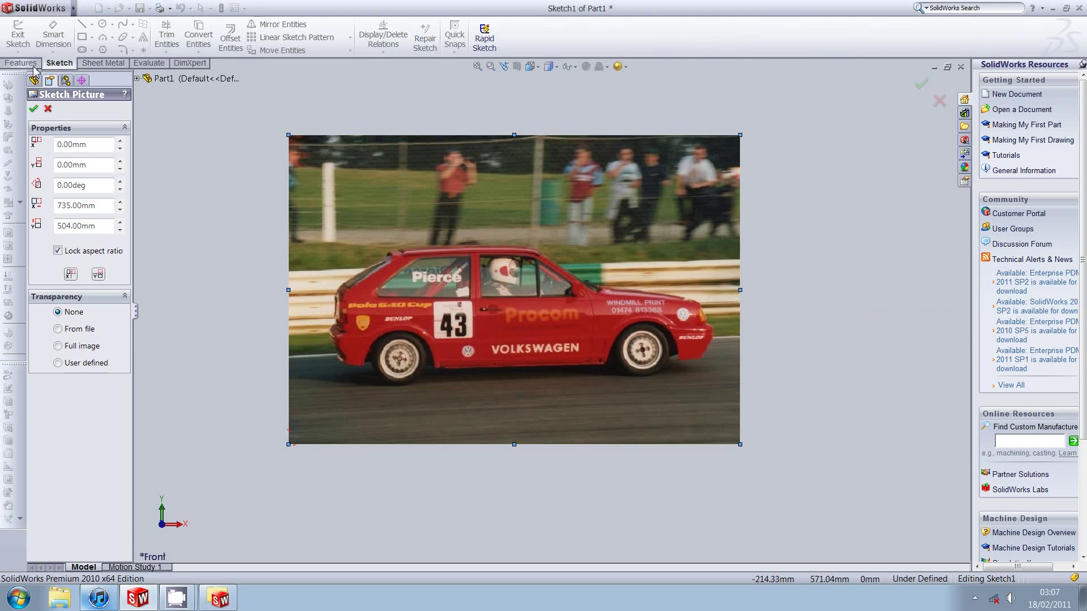
# Accept the picture, then draw a roughly 589 mm line from the car's rear to its front and select it
pyautogui.click(34, 109)
pyautogui.click(83, 25)
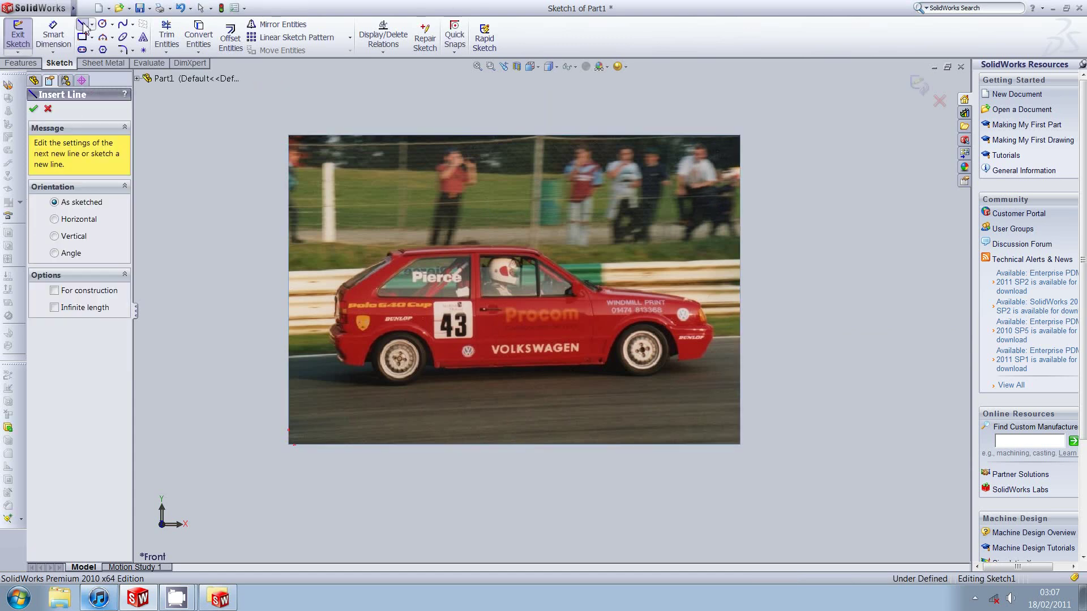
pyautogui.click(342, 326)
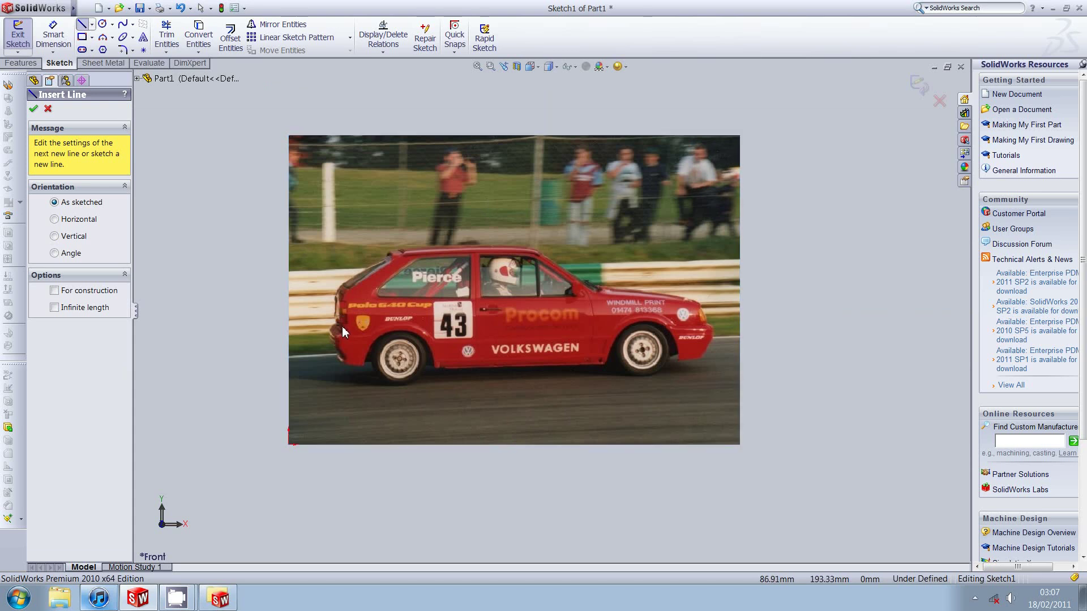
pyautogui.click(705, 322)
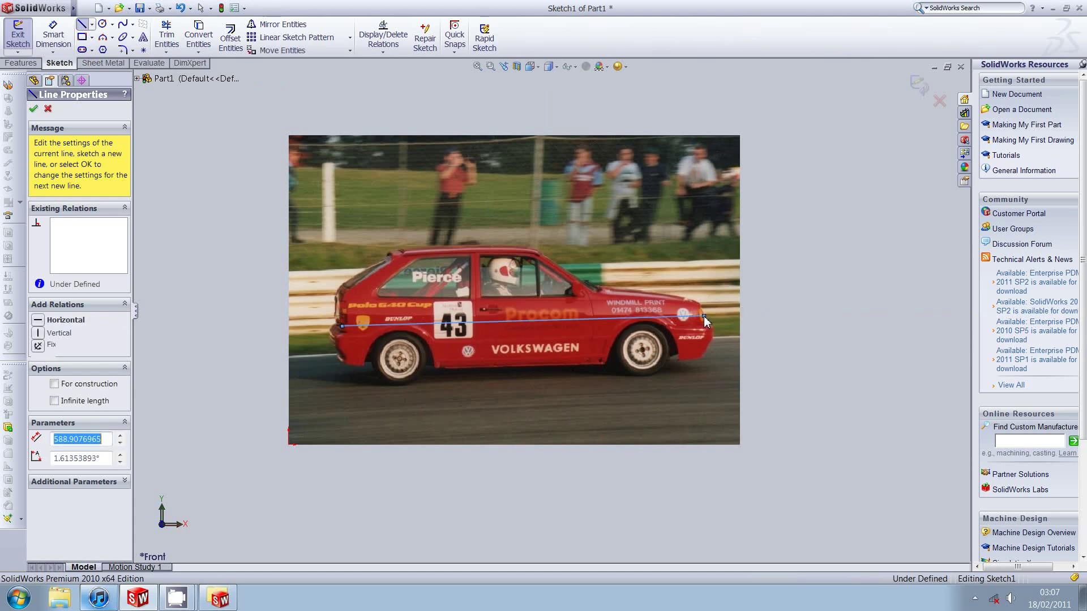
pyautogui.scroll(-4, 419, 330)
pyautogui.scroll(-3, 250, 294)
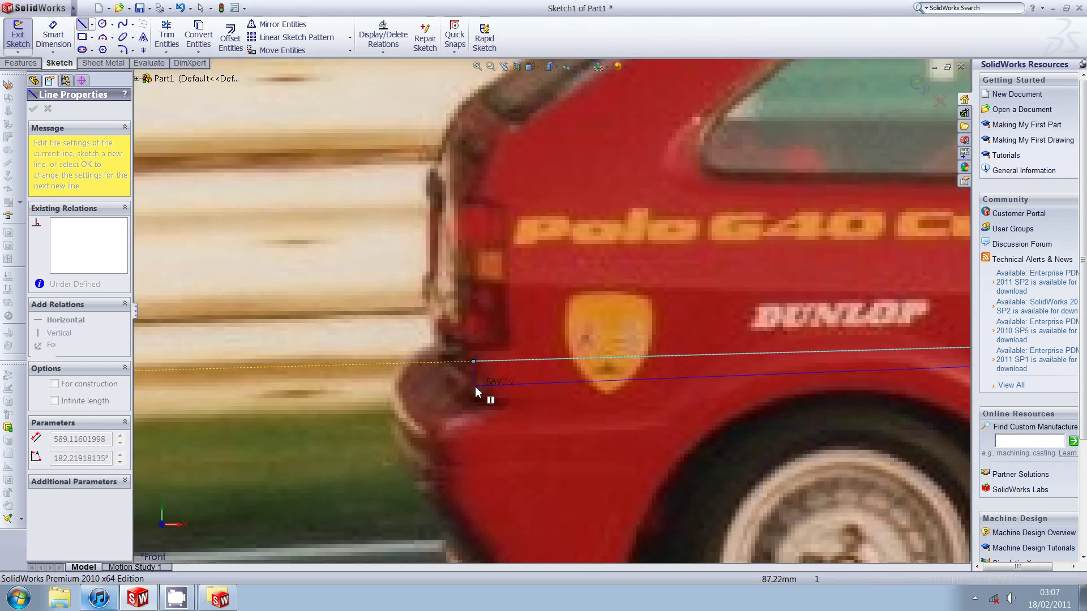
pyautogui.scroll(3, 567, 391)
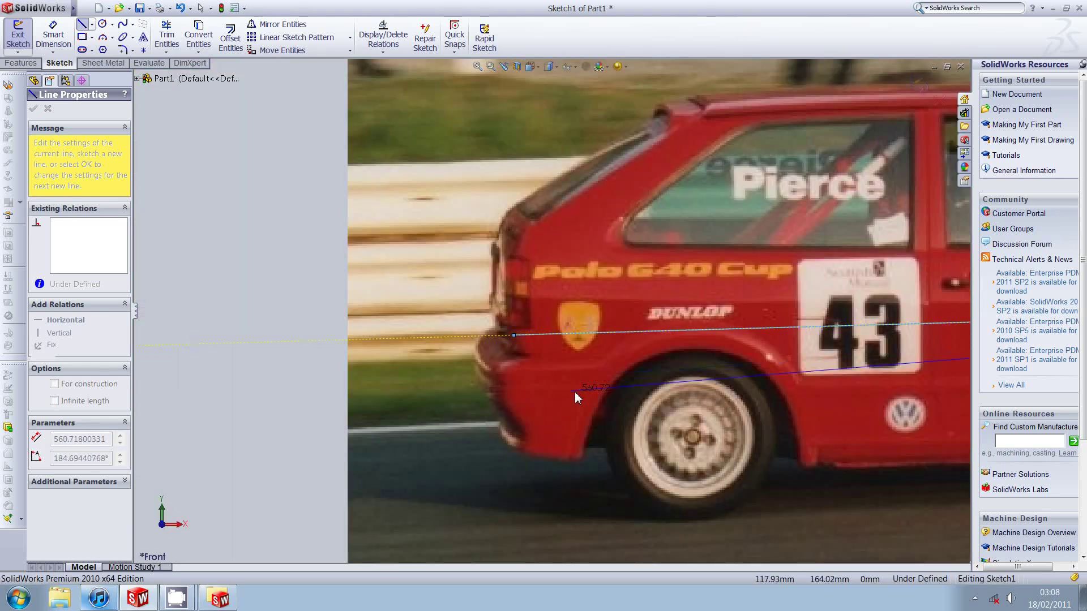
pyautogui.scroll(6, 575, 392)
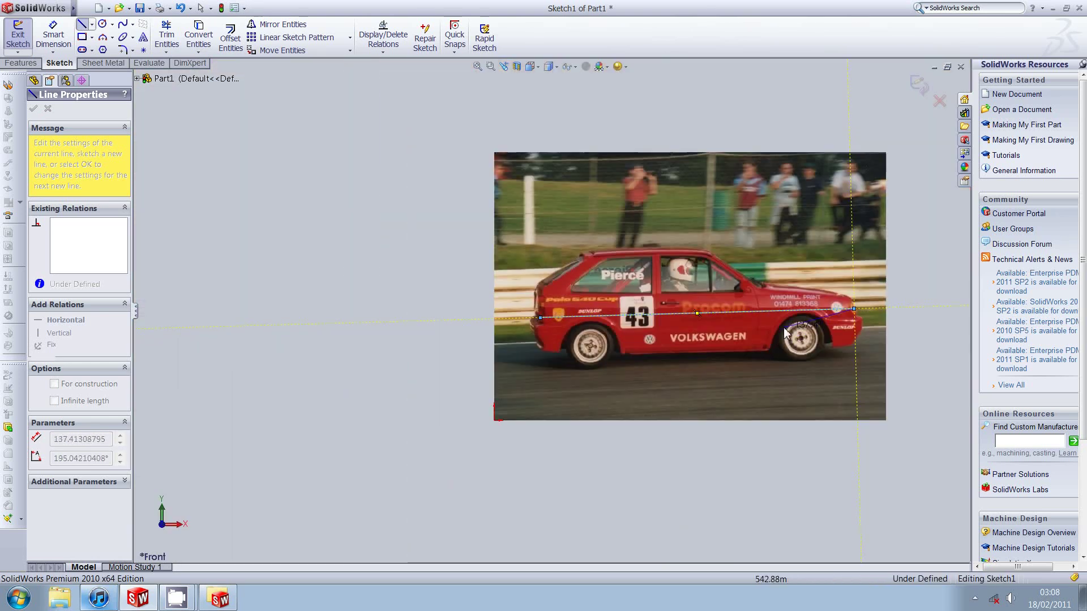
pyautogui.press('Escape')
pyautogui.scroll(3, 549, 312)
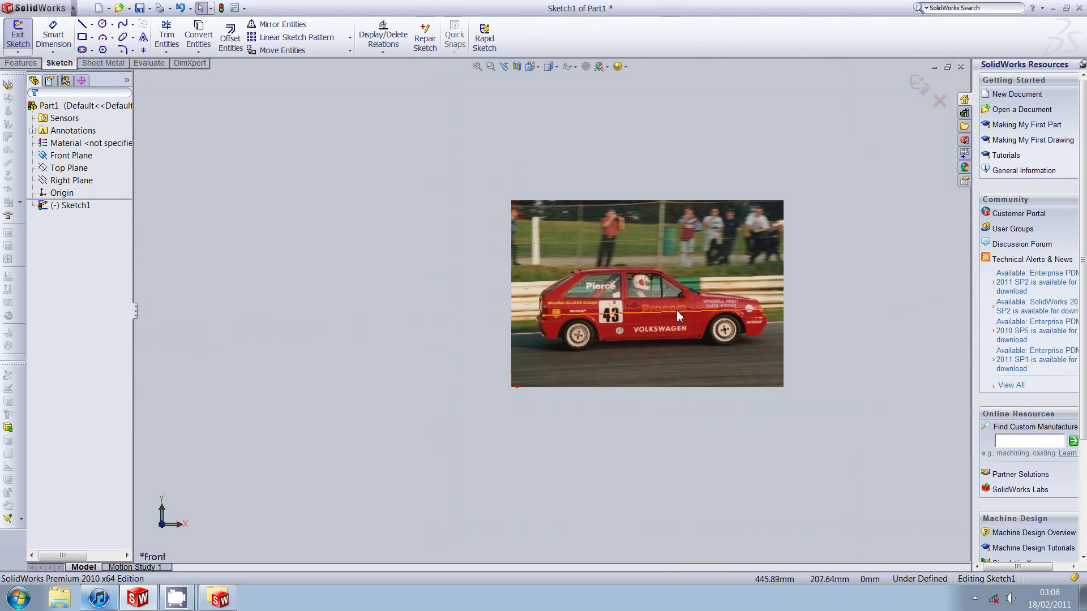
pyautogui.click(677, 310)
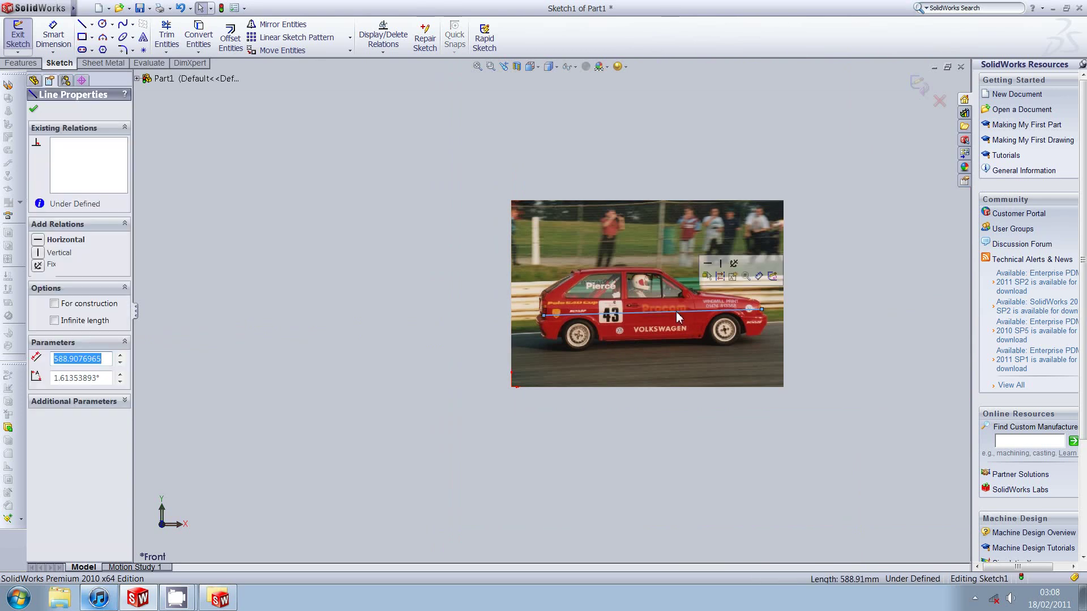
# Set the traced line's length to 3725 and select the sketch picture
pyautogui.write('3725')
pyautogui.press('Return')
pyautogui.press('f')
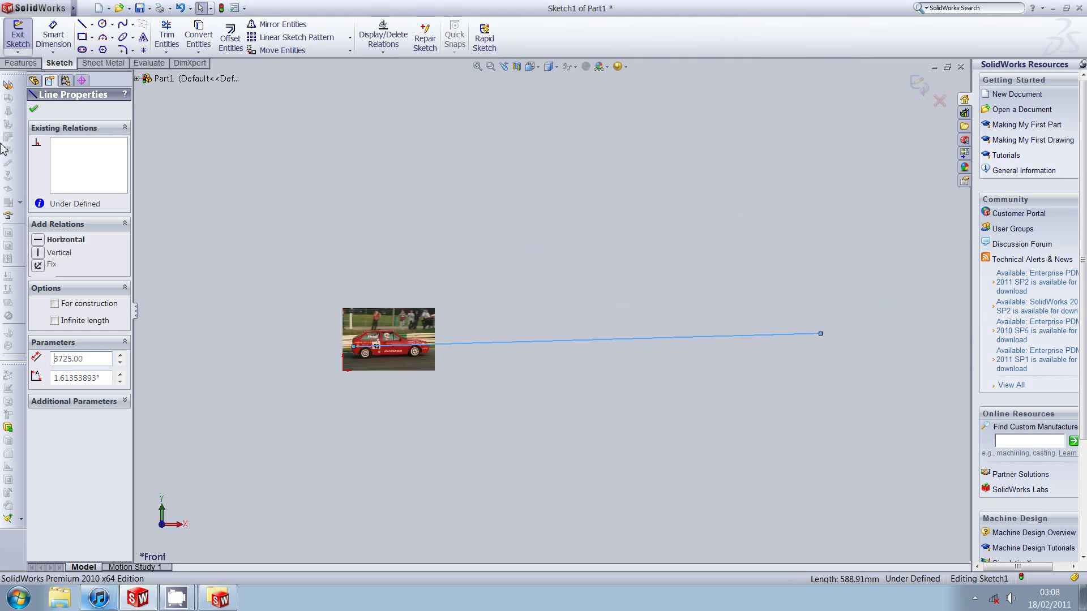
pyautogui.click(424, 324)
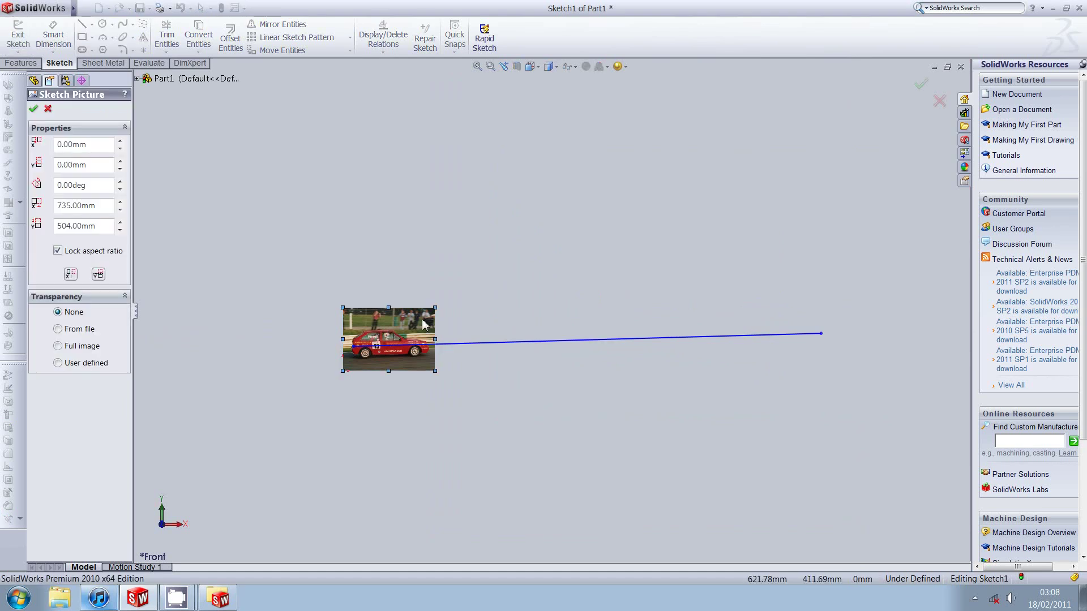
# Scale the photo to 4489.5 × 3078.5 mm along the 3725 line, then delete that line
pyautogui.moveTo(435, 308)
pyautogui.mouseDown()
pyautogui.moveTo(459, 306)
pyautogui.moveTo(785, 79)
pyautogui.moveTo(788, 194)
pyautogui.mouseUp()
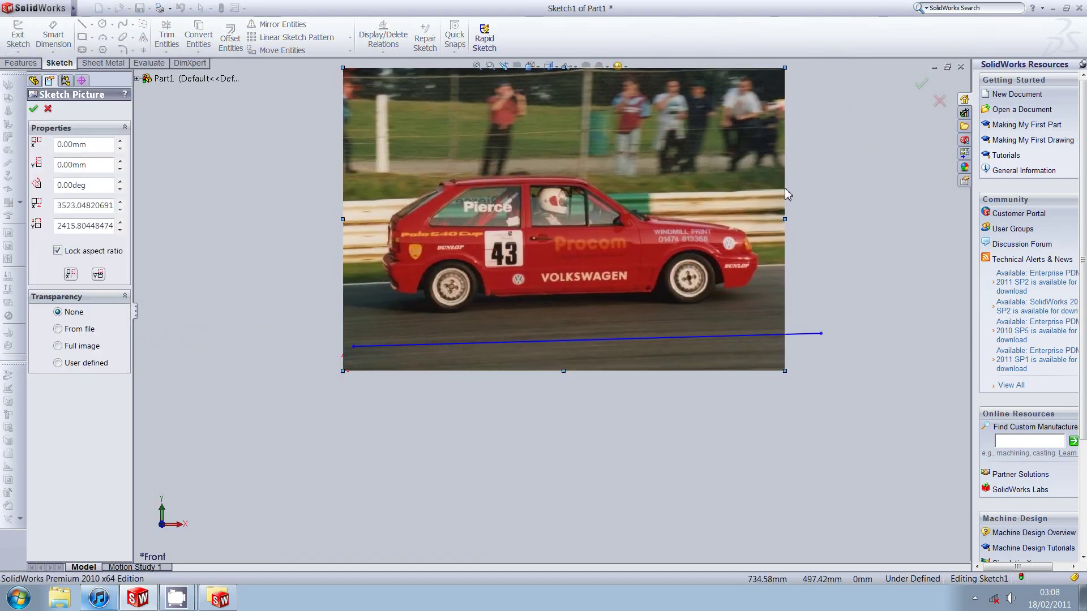
pyautogui.moveTo(655, 238)
pyautogui.mouseDown()
pyautogui.moveTo(632, 317)
pyautogui.moveTo(618, 317)
pyautogui.mouseUp()
pyautogui.moveTo(748, 147); pyautogui.dragTo(850, 125)
pyautogui.moveTo(758, 183); pyautogui.dragTo(759, 202)
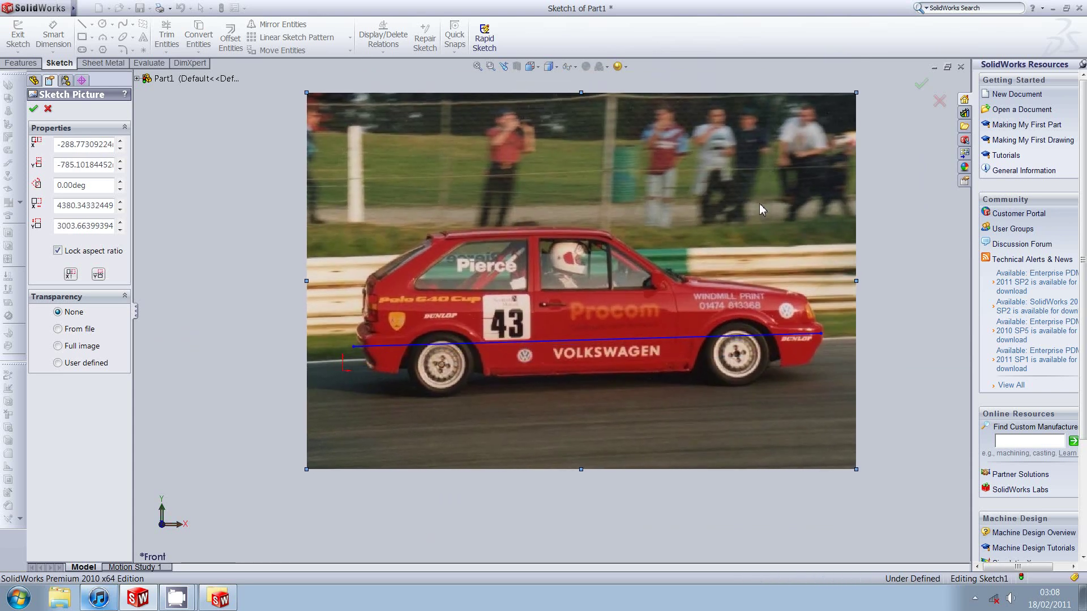
pyautogui.moveTo(306, 469); pyautogui.dragTo(294, 475)
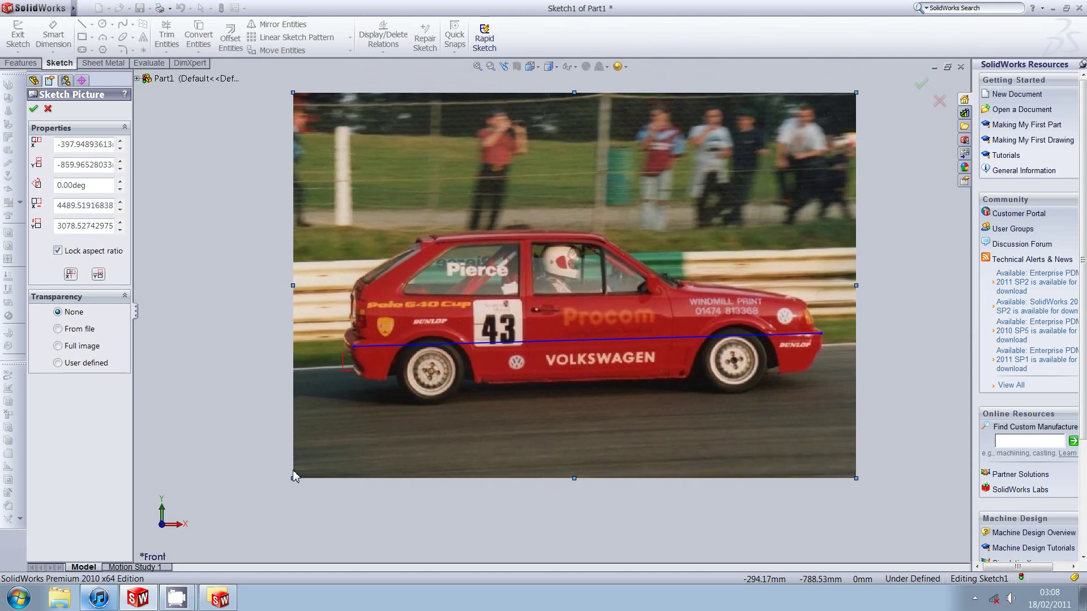
pyautogui.moveTo(446, 399); pyautogui.dragTo(446, 396)
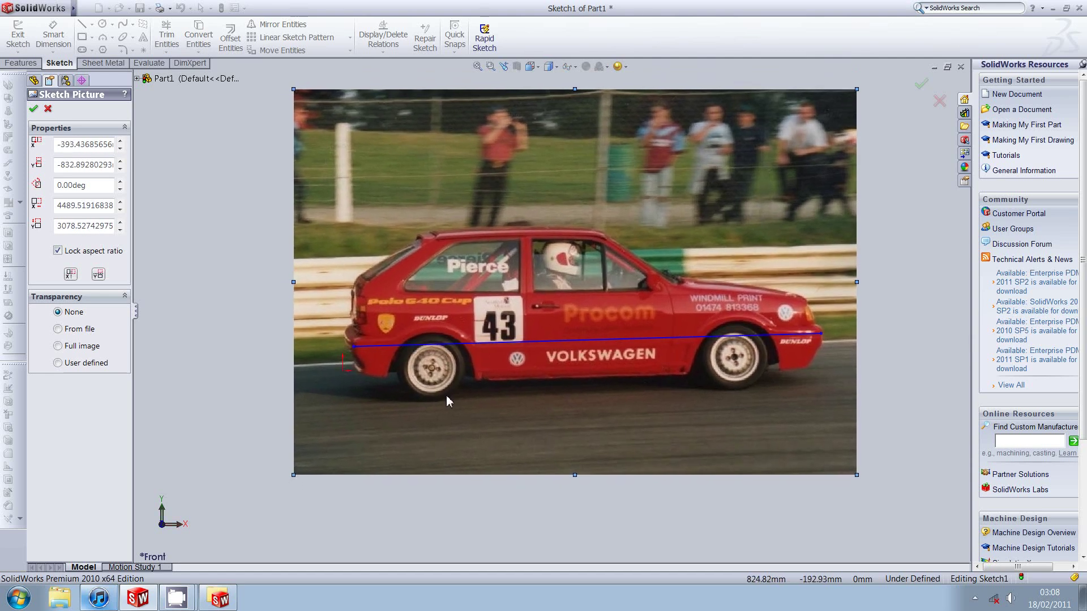
pyautogui.moveTo(491, 342)
pyautogui.mouseDown()
pyautogui.moveTo(460, 334)
pyautogui.moveTo(68, 95)
pyautogui.moveTo(534, 378)
pyautogui.moveTo(494, 358)
pyautogui.moveTo(492, 343)
pyautogui.mouseUp()
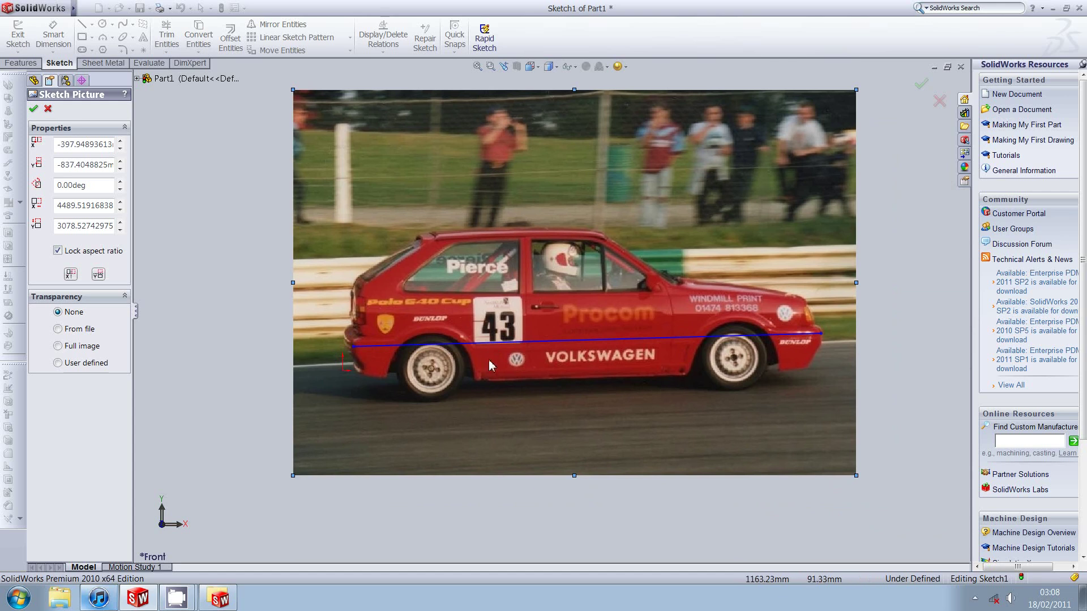
pyautogui.click(34, 109)
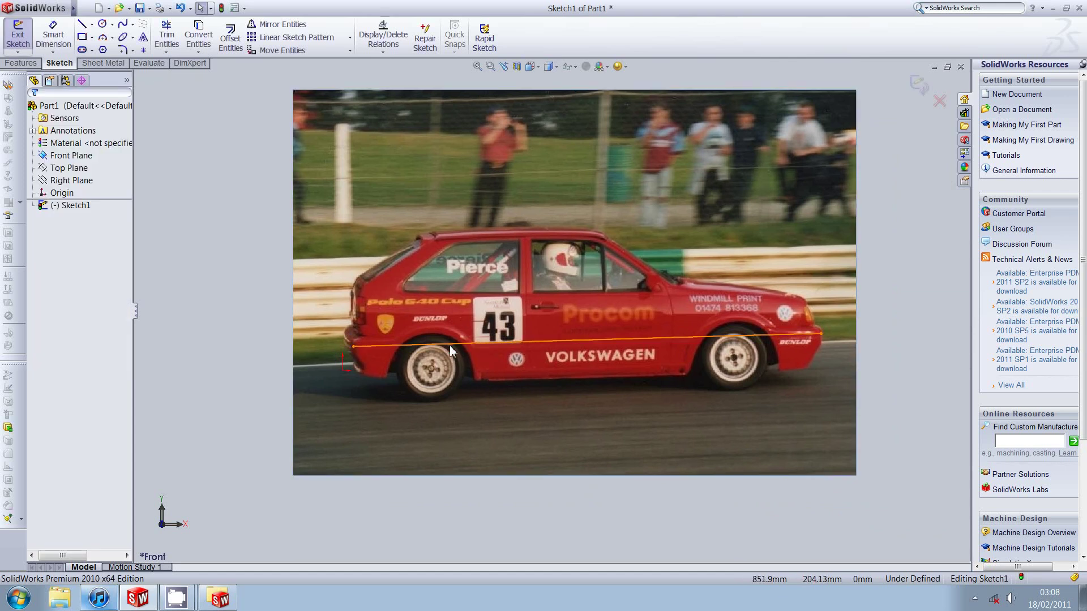
pyautogui.click(450, 347)
pyautogui.press('Delete')
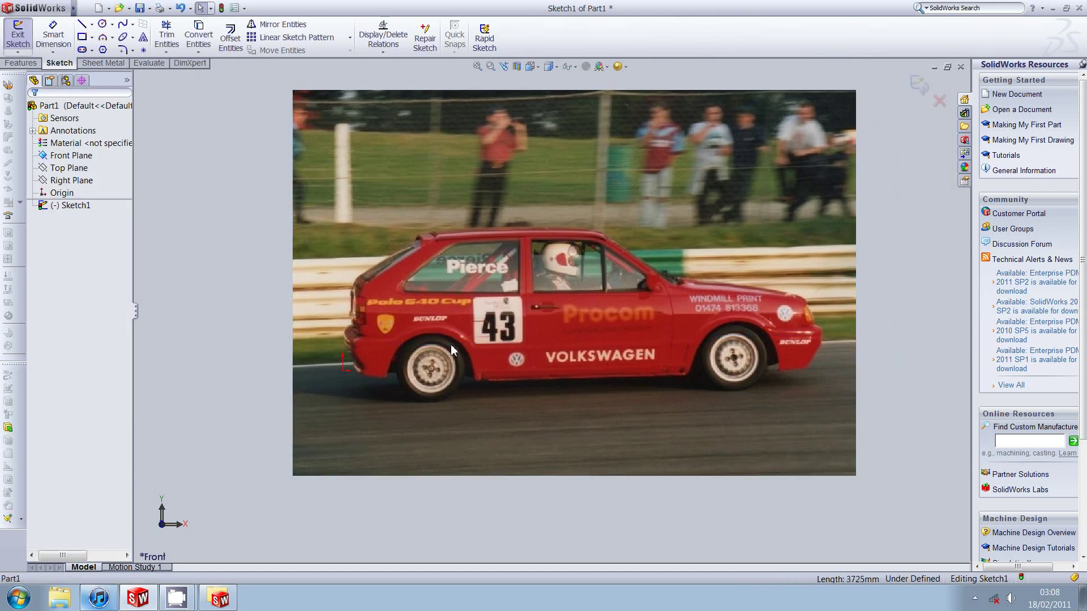
# Trace lines from the bonnet front over windscreen, roof and tail to the rear wheel arch
pyautogui.click(83, 25)
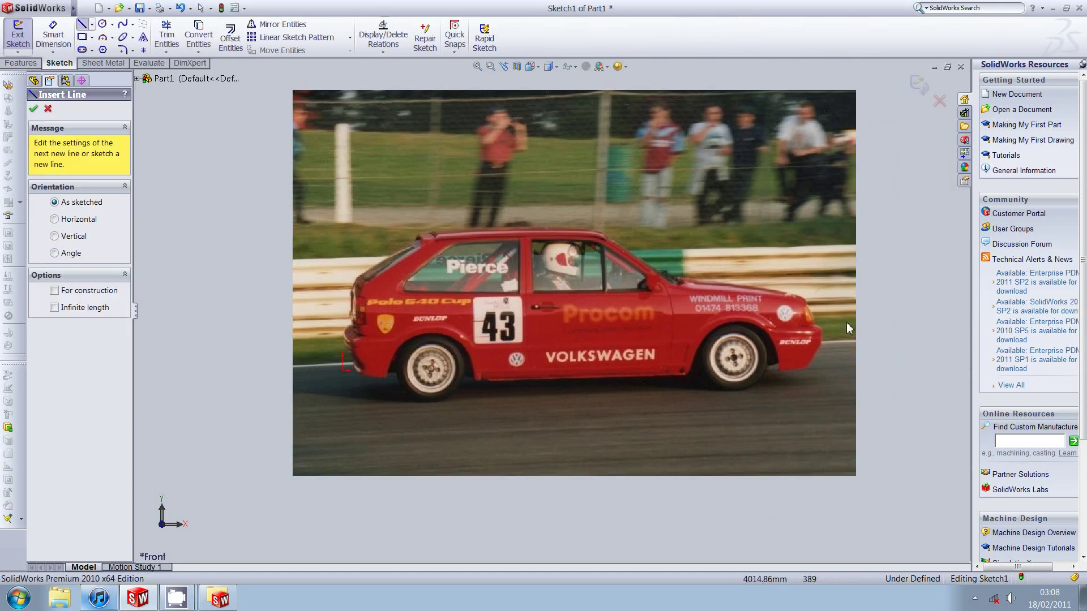
pyautogui.click(804, 299)
pyautogui.click(674, 287)
pyautogui.click(601, 233)
pyautogui.click(433, 234)
pyautogui.click(361, 287)
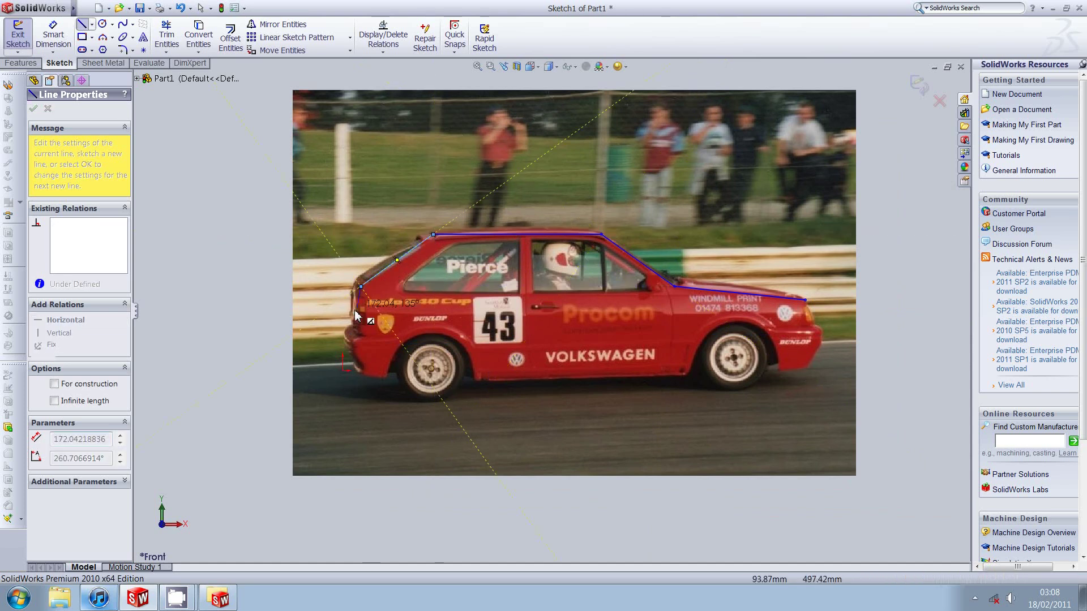
pyautogui.click(358, 308)
pyautogui.click(356, 328)
pyautogui.click(346, 337)
pyautogui.click(346, 352)
pyautogui.click(356, 359)
pyautogui.click(357, 371)
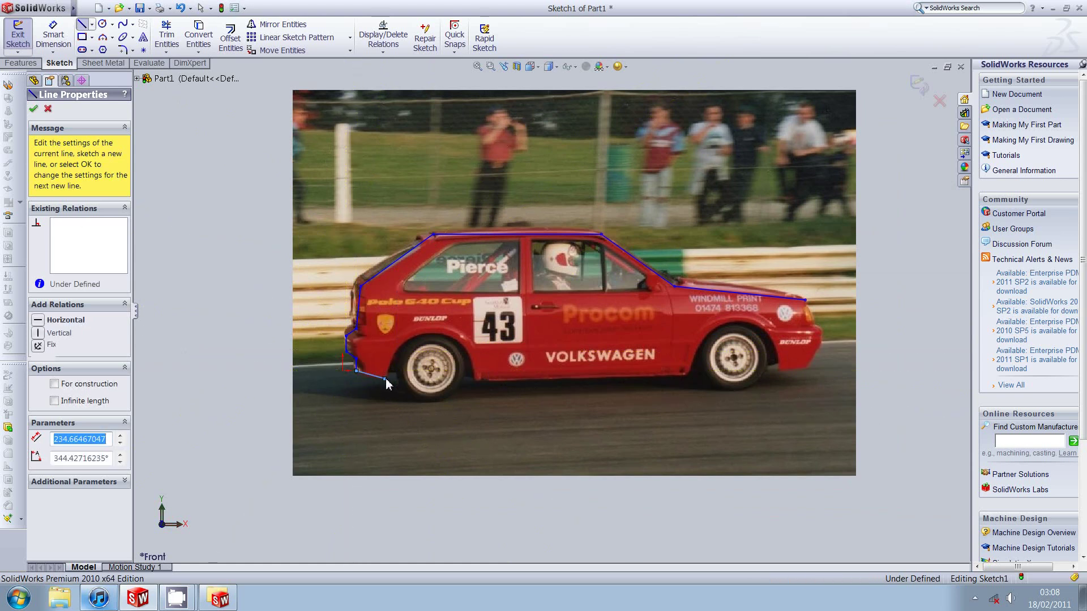
pyautogui.click(386, 379)
pyautogui.press('Escape')
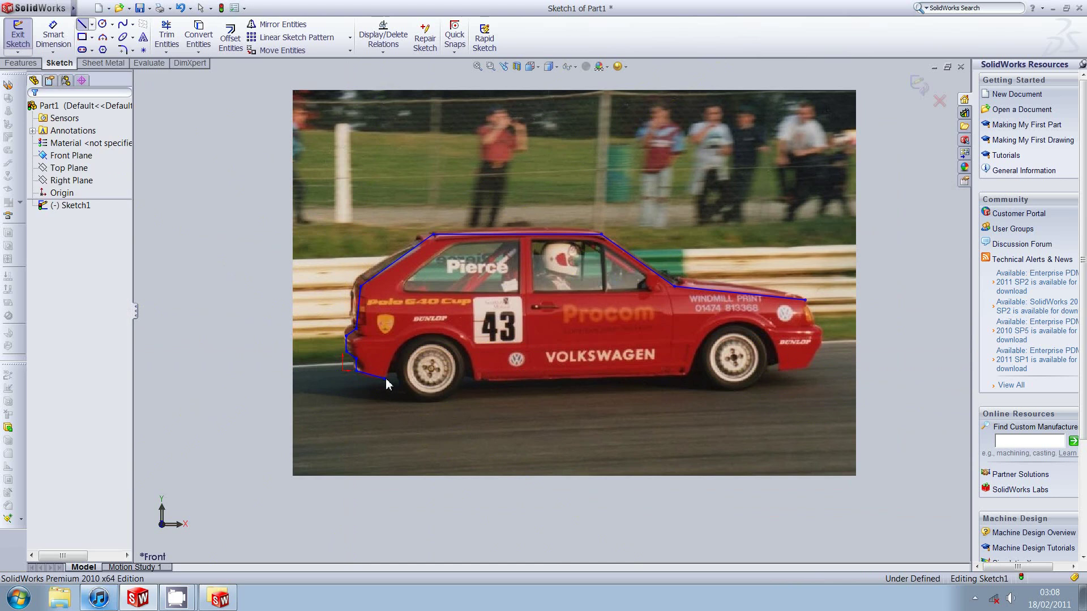
# Draw the sill line between the two wheel arches
pyautogui.click(83, 25)
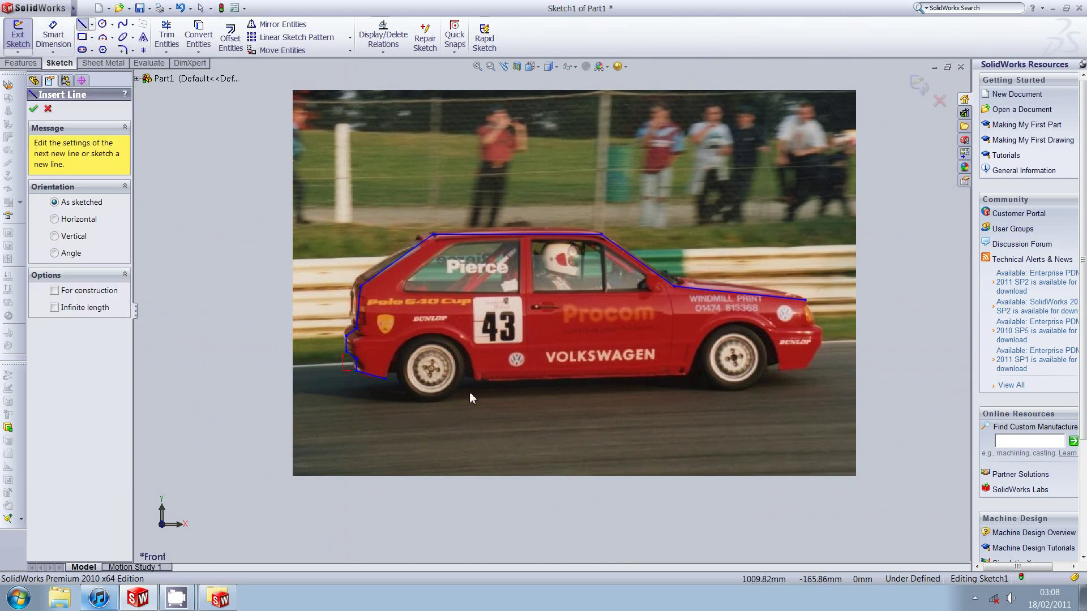
pyautogui.click(480, 378)
pyautogui.click(687, 379)
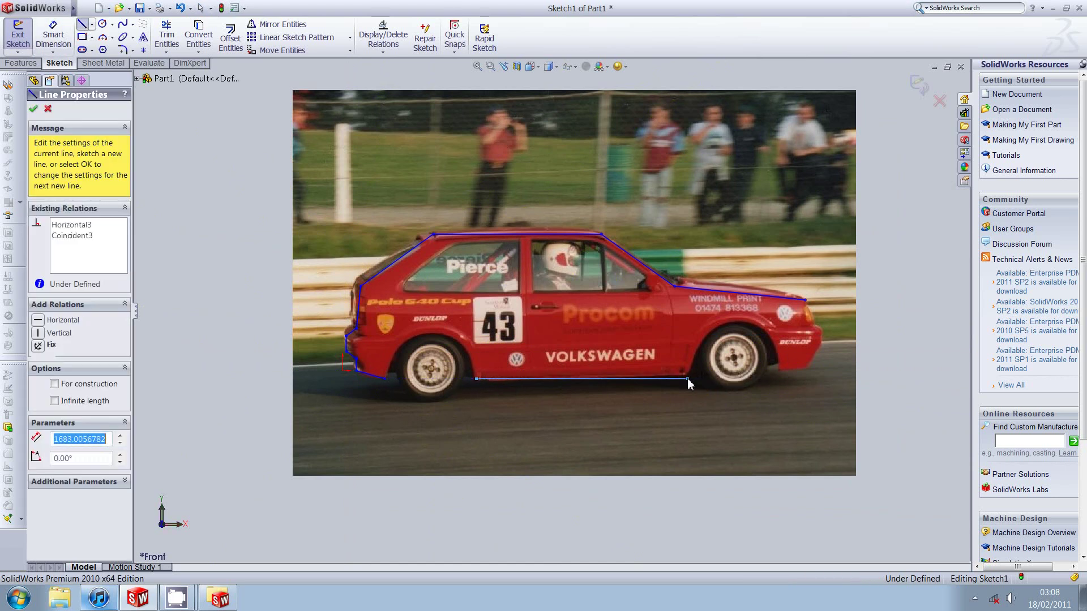
pyautogui.press('Escape')
# Trace the front bumper from the front wheel arch up to the bonnet's starting point
pyautogui.click(83, 24)
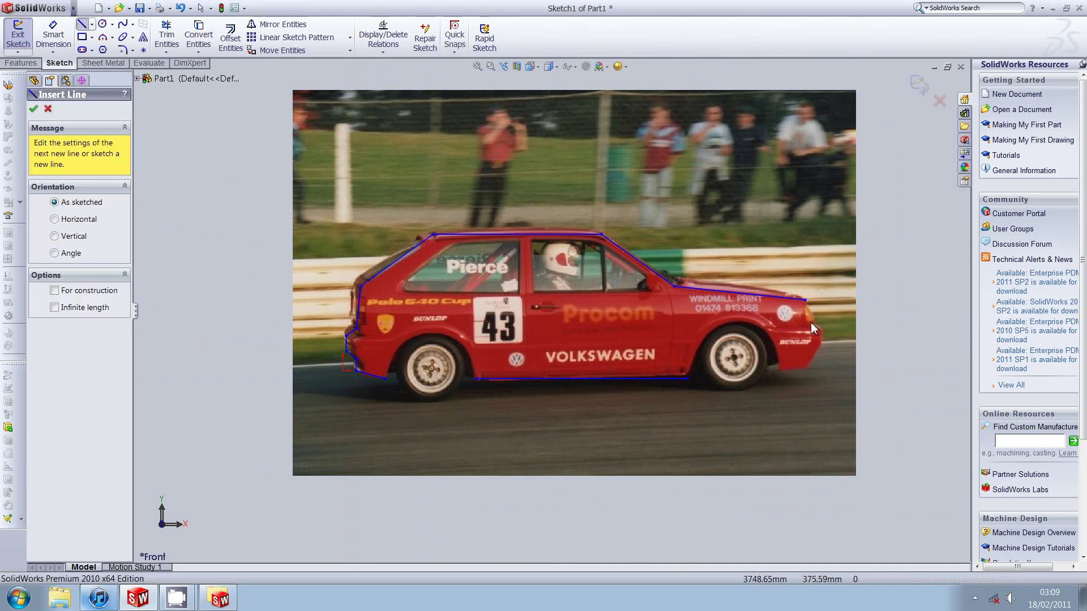
pyautogui.click(779, 371)
pyautogui.click(811, 368)
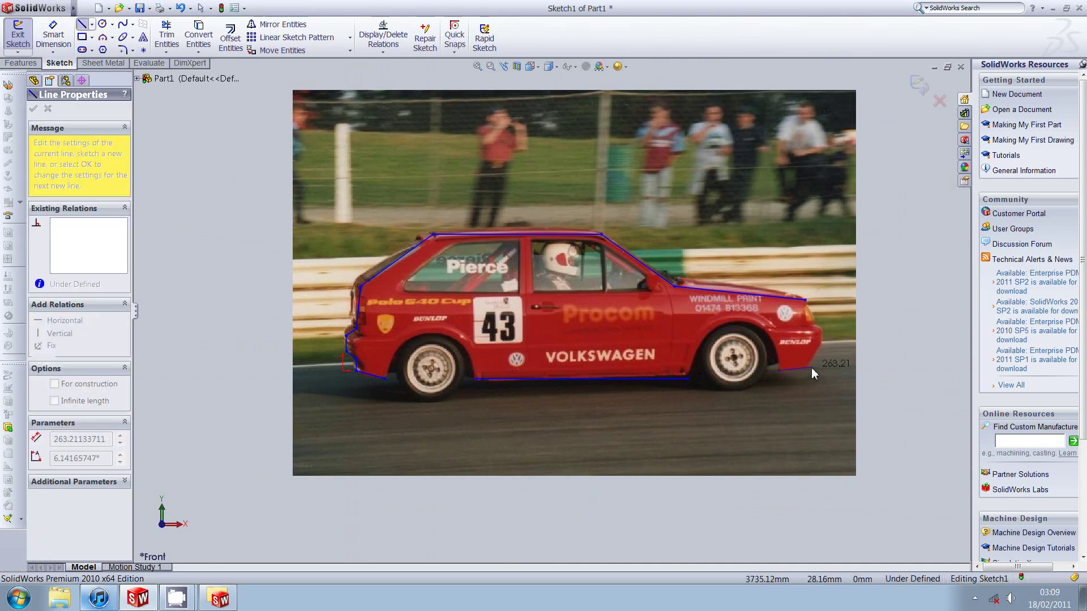
pyautogui.click(819, 330)
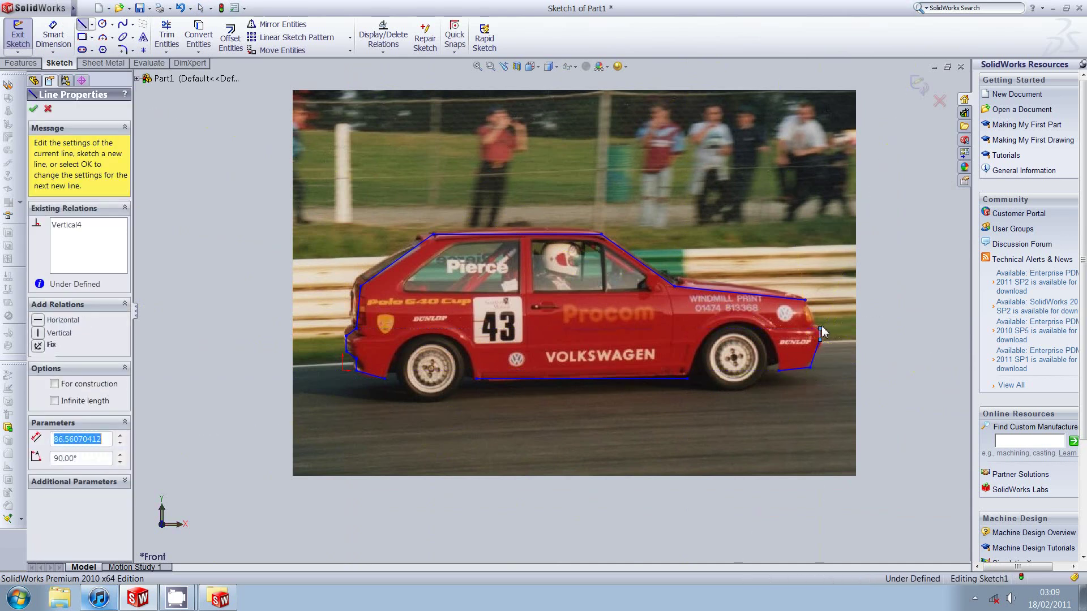
pyautogui.click(805, 300)
pyautogui.press('Escape')
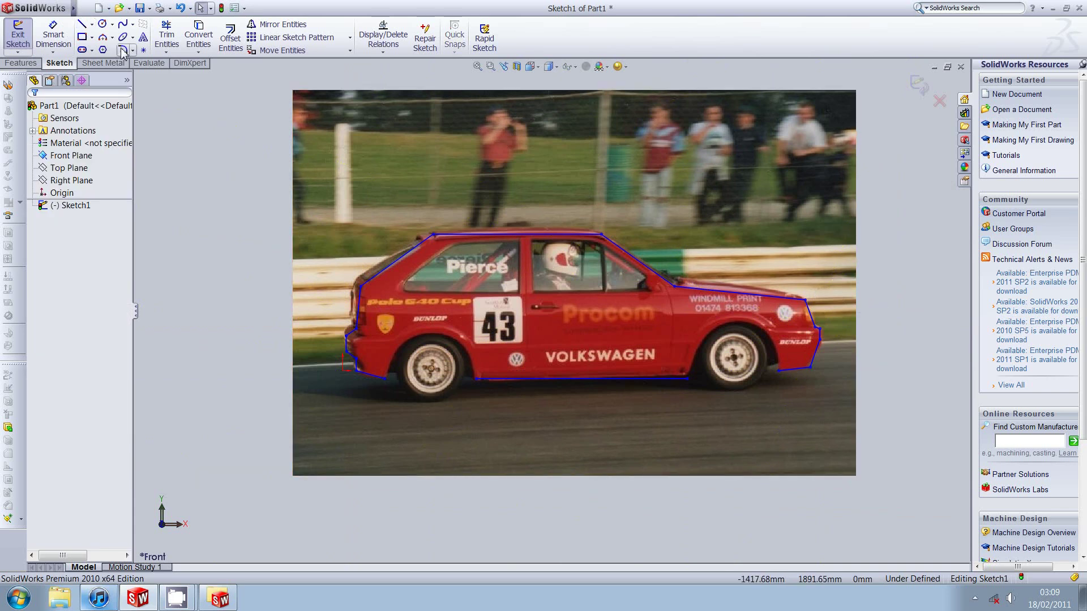
# Draw a spline over the right wheel arch from the sill end to the bumper line
pyautogui.click(132, 25)
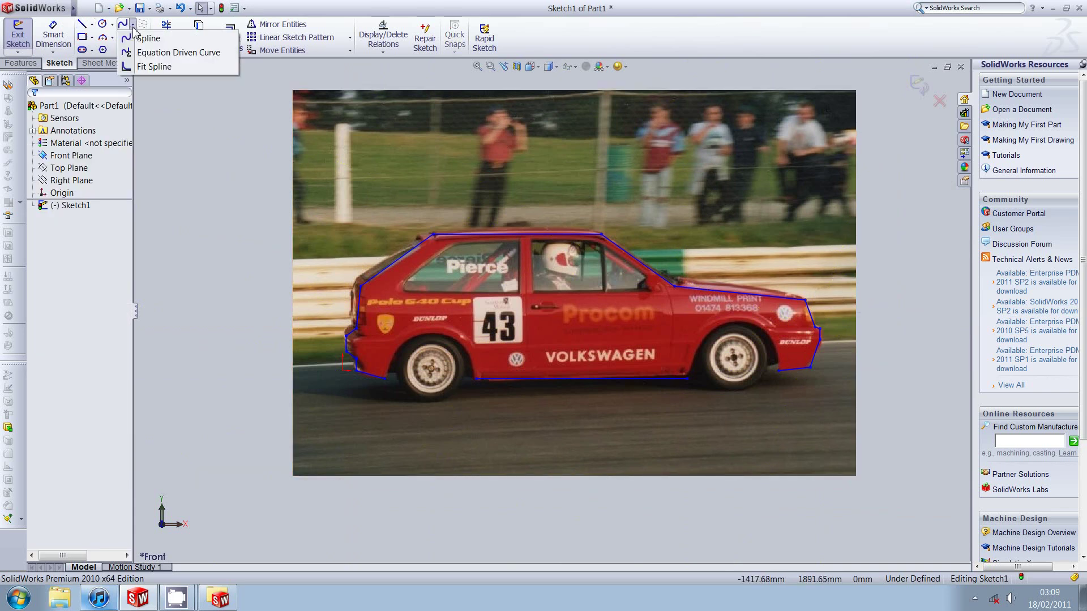
pyautogui.click(147, 38)
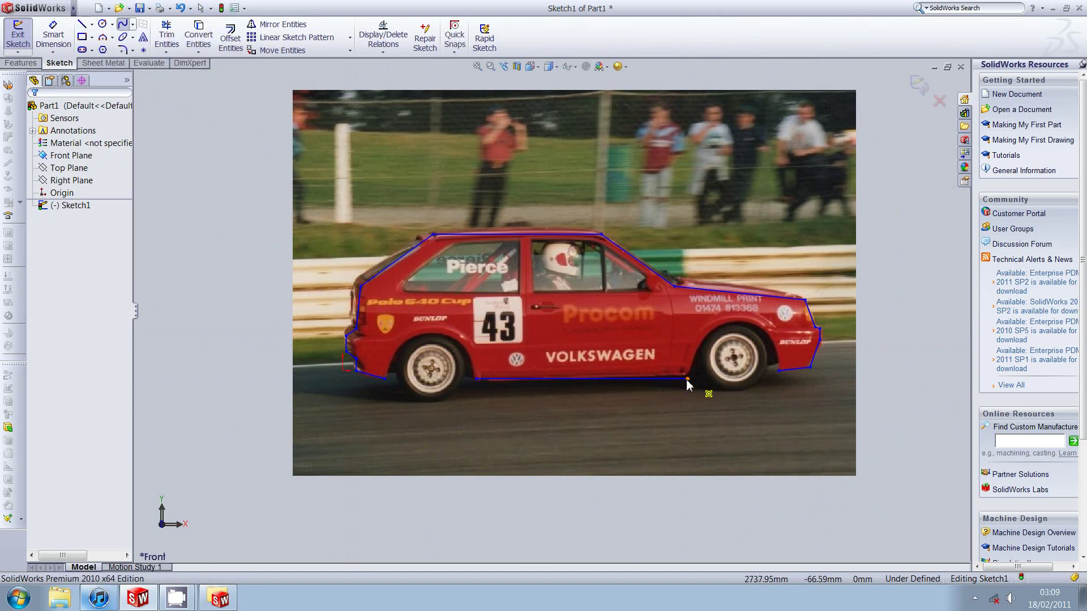
pyautogui.click(688, 378)
pyautogui.click(713, 328)
pyautogui.click(756, 329)
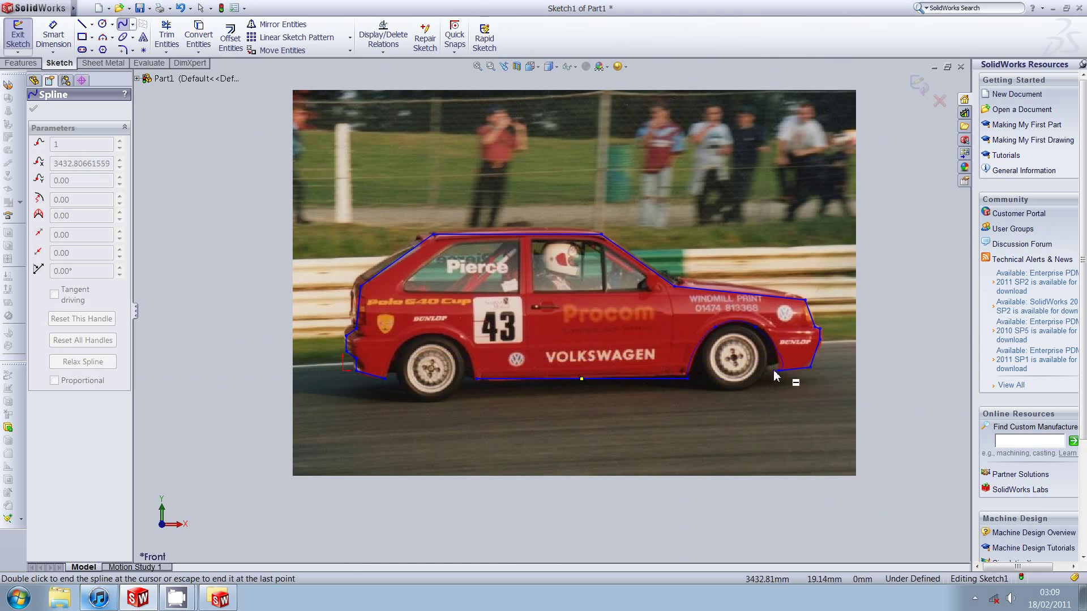
pyautogui.click(778, 372)
pyautogui.doubleClick(778, 373)
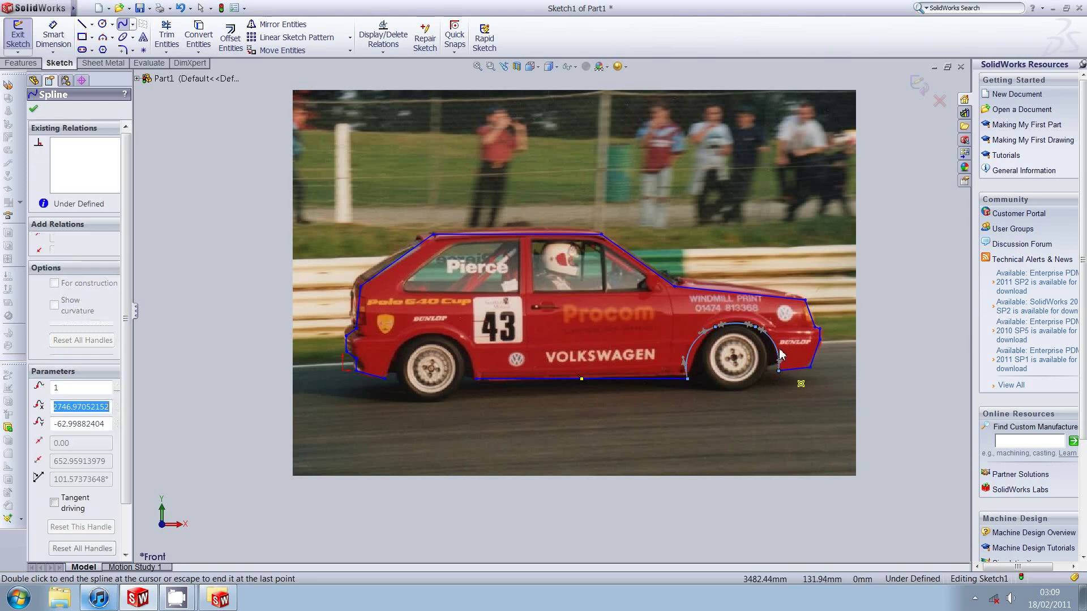
pyautogui.press('Escape')
# Draw a spline over the left wheel arch joining the tail line to the sill
pyautogui.click(122, 24)
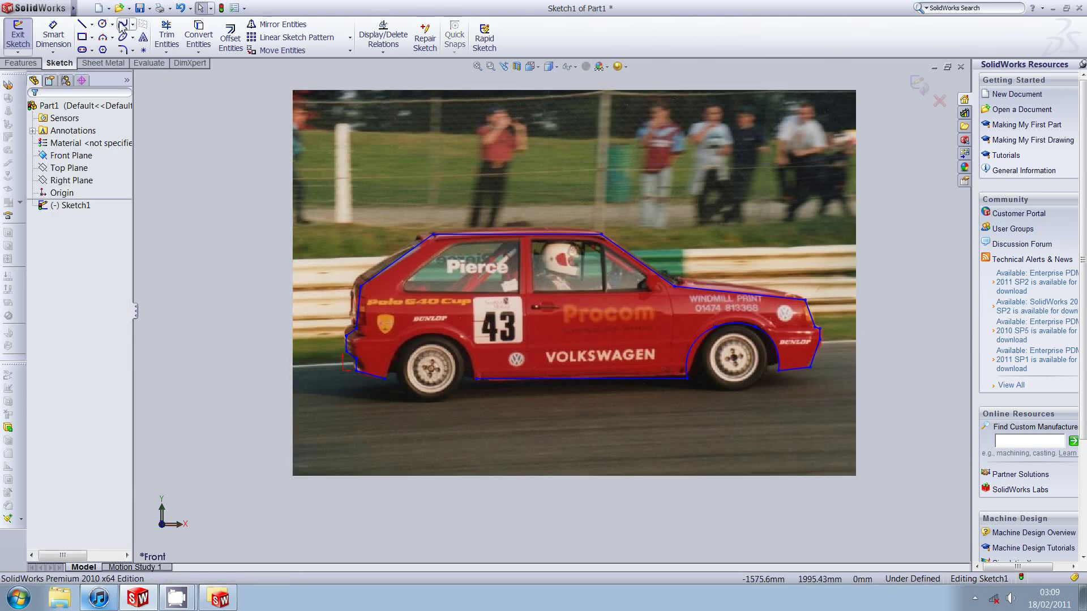
pyautogui.click(385, 378)
pyautogui.click(456, 343)
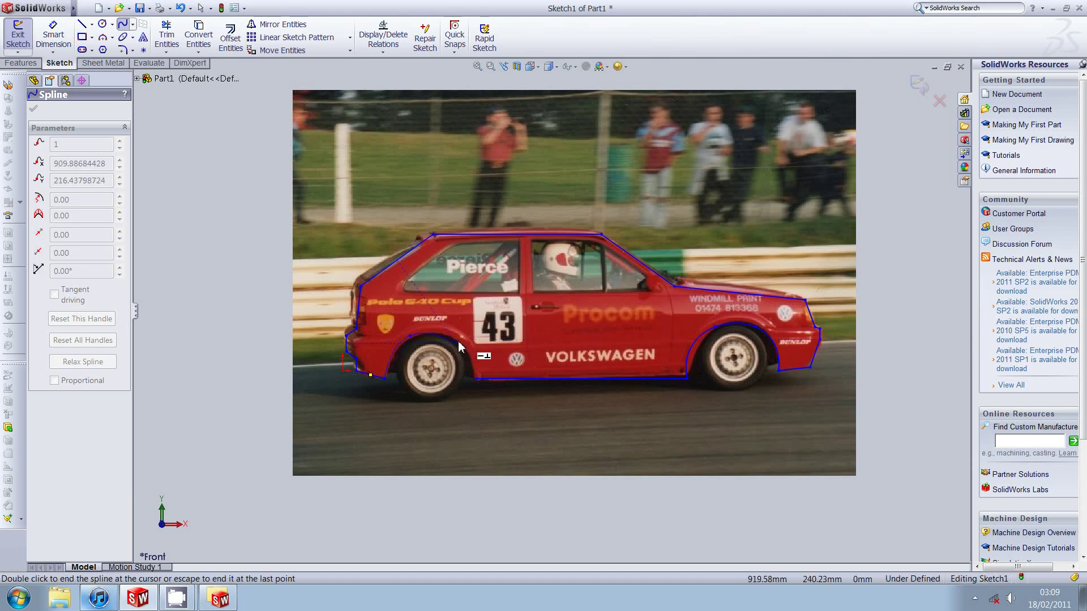
pyautogui.doubleClick(475, 382)
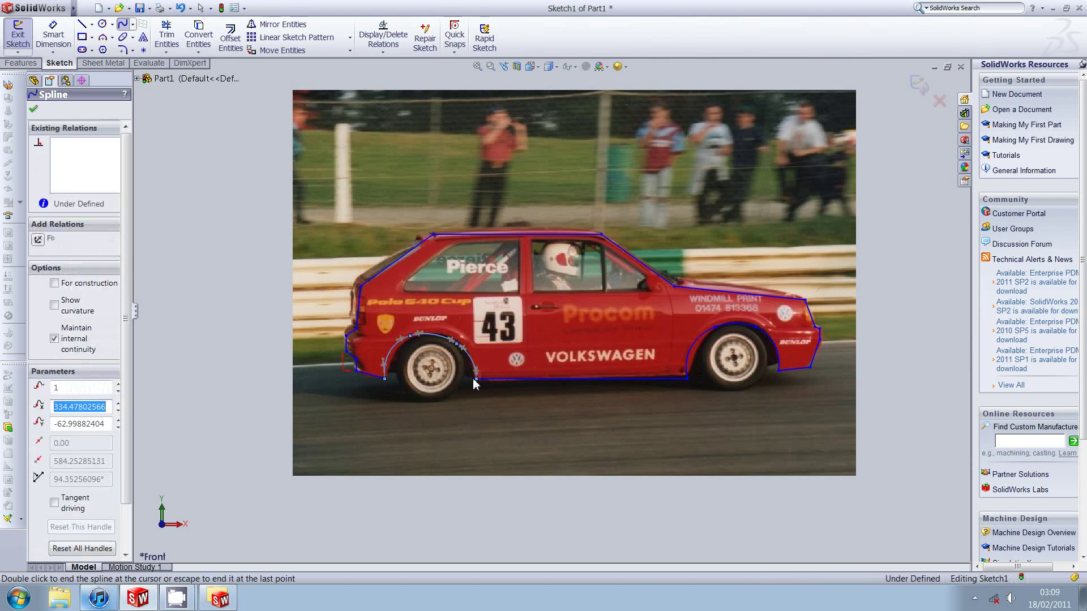
pyautogui.press('Escape')
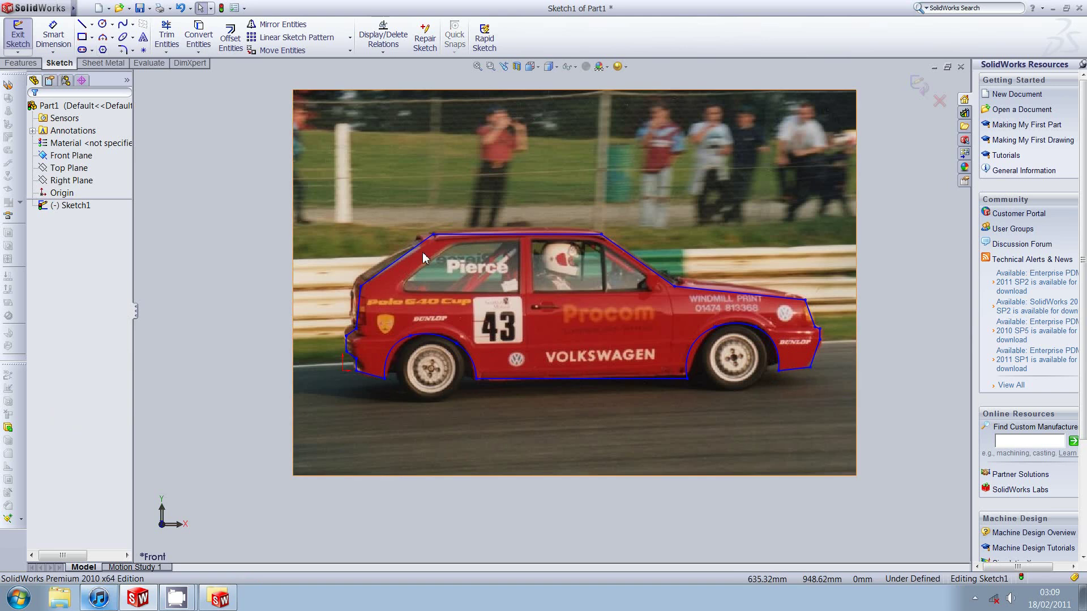
pyautogui.scroll(-1, 427, 248)
# Exit the sketch and drag the car photo up above the traced outline
pyautogui.scroll(3, 427, 248)
pyautogui.click(918, 85)
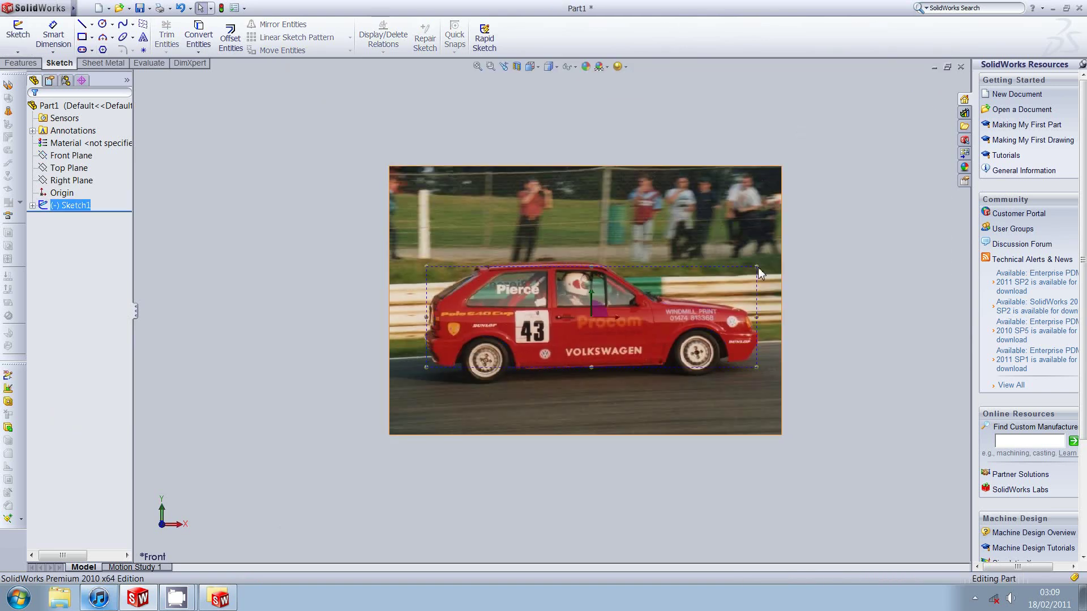
pyautogui.scroll(-3, 654, 245)
pyautogui.click(651, 241)
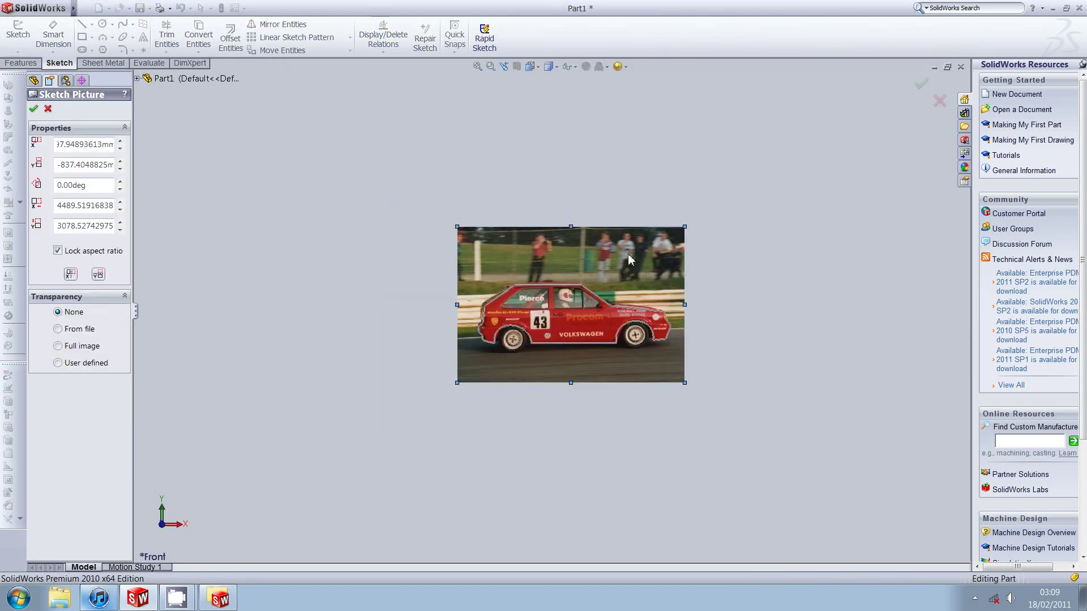
pyautogui.moveTo(630, 252)
pyautogui.mouseDown()
pyautogui.moveTo(607, 139)
pyautogui.moveTo(617, 146)
pyautogui.mouseUp()
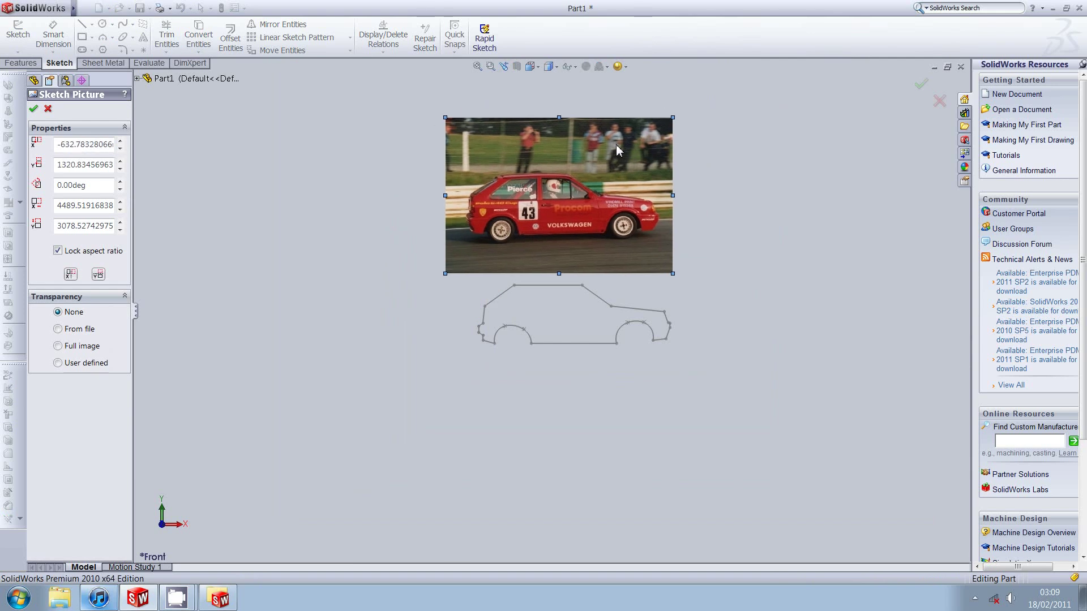
pyautogui.scroll(2, 616, 145)
pyautogui.scroll(-4, 676, 328)
pyautogui.scroll(1, 442, 253)
pyautogui.scroll(-3, 255, 216)
pyautogui.scroll(2, 639, 233)
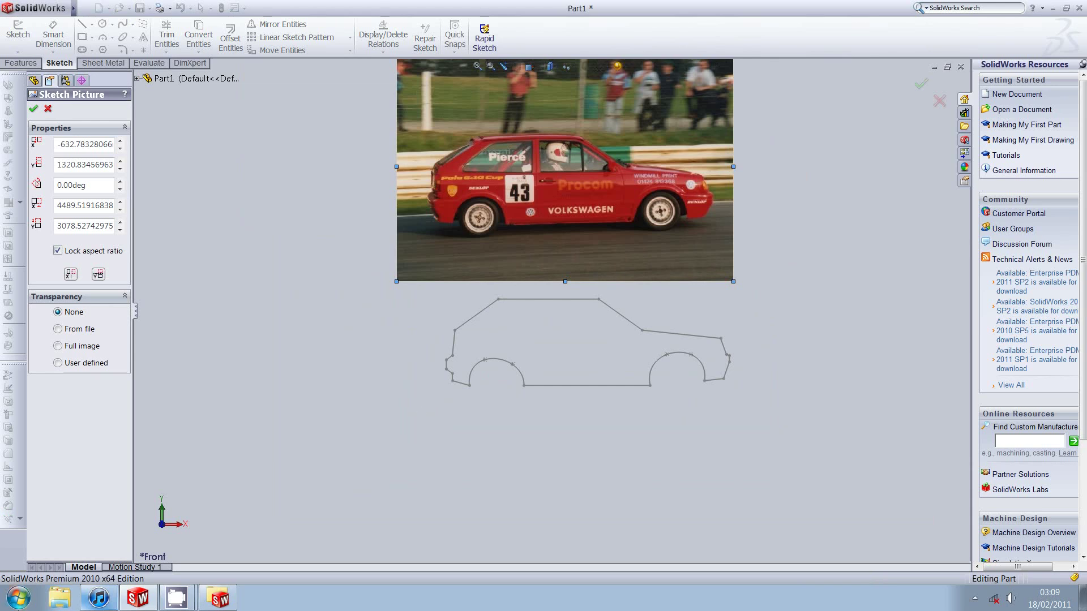
# Accept the sketch picture position and close Part1 without saving
pyautogui.click(939, 103)
pyautogui.click(960, 67)
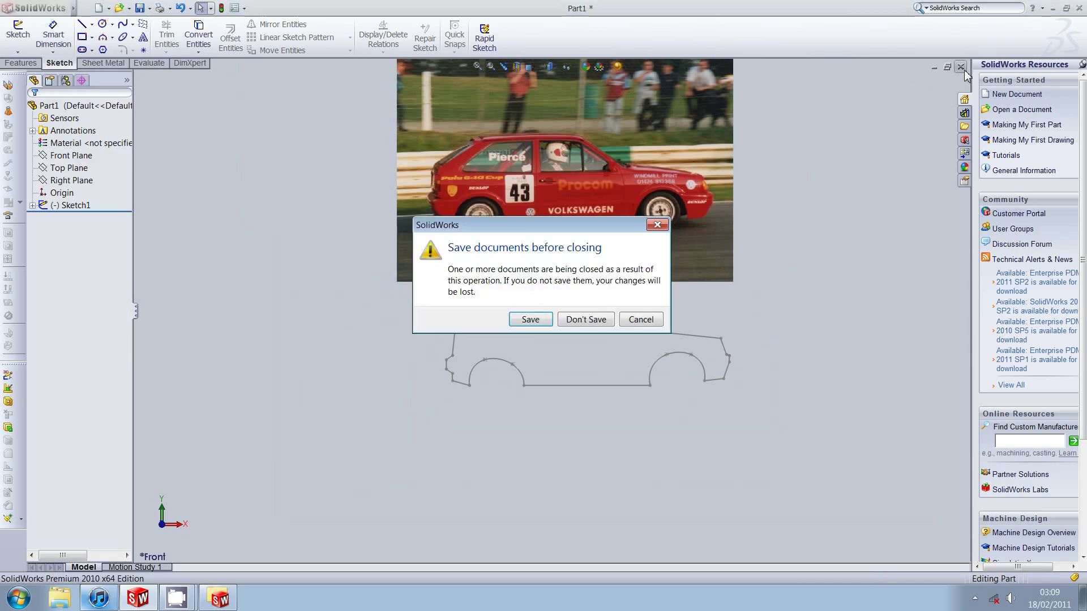
pyautogui.click(576, 320)
# Open the BASIC G40 ROLLING SHELL 2 tube-frame model
pyautogui.click(129, 8)
pyautogui.click(135, 23)
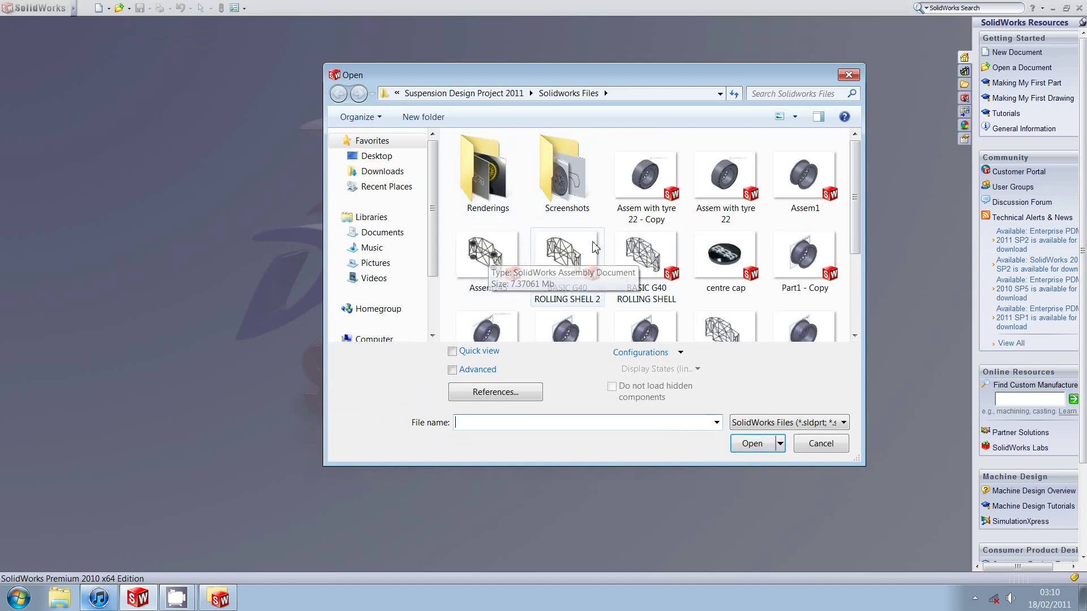
pyautogui.doubleClick(557, 253)
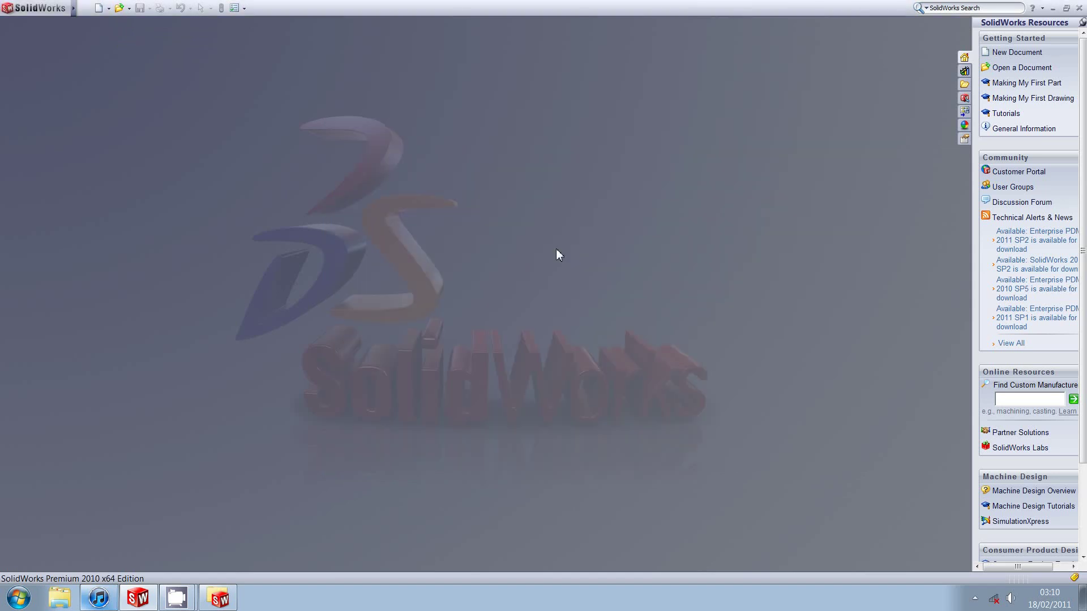
# Dismiss the What's Wrong report and snap the tube frame to a flat side view with Ctrl+5
pyautogui.click(407, 140)
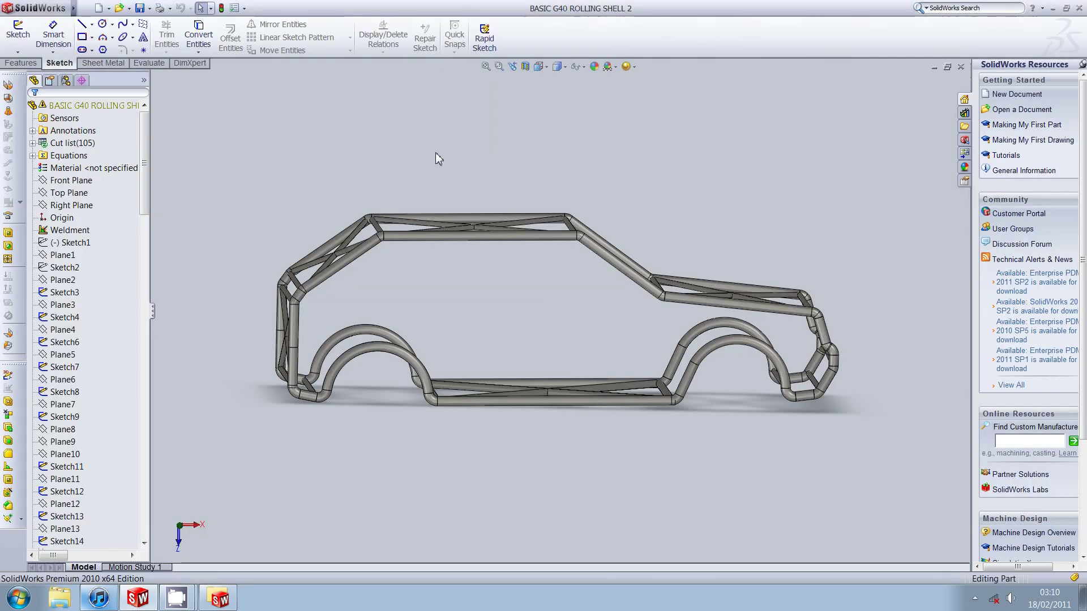
pyautogui.hotkey('ctrl', '5')
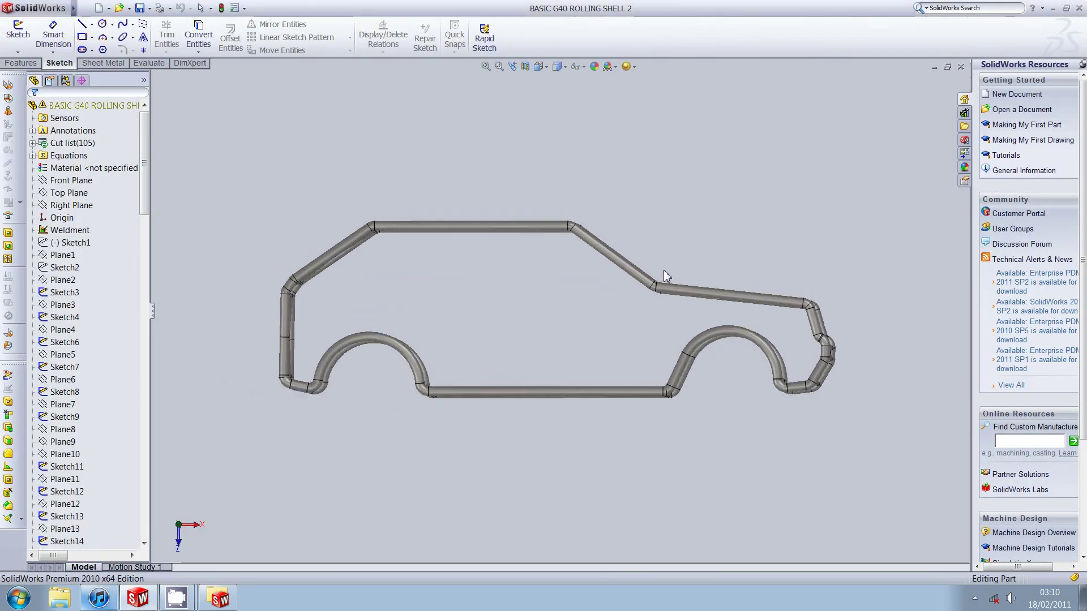
pyautogui.moveTo(665, 271)
pyautogui.mouseDown(button='middle')
pyautogui.moveTo(607, 316)
pyautogui.moveTo(666, 271)
pyautogui.mouseUp(button='middle')
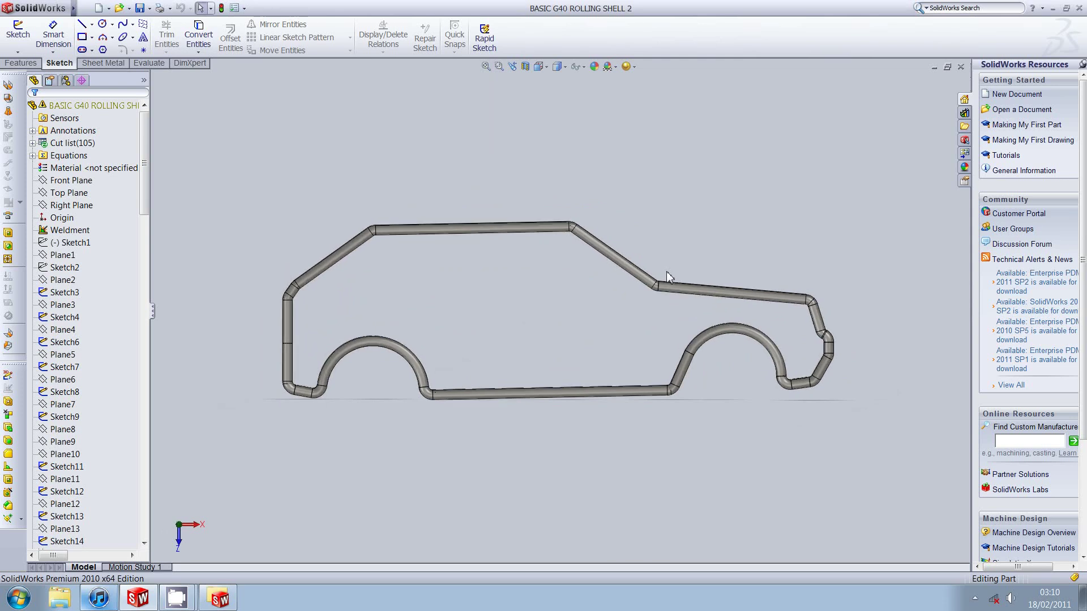
pyautogui.moveTo(232, 597)
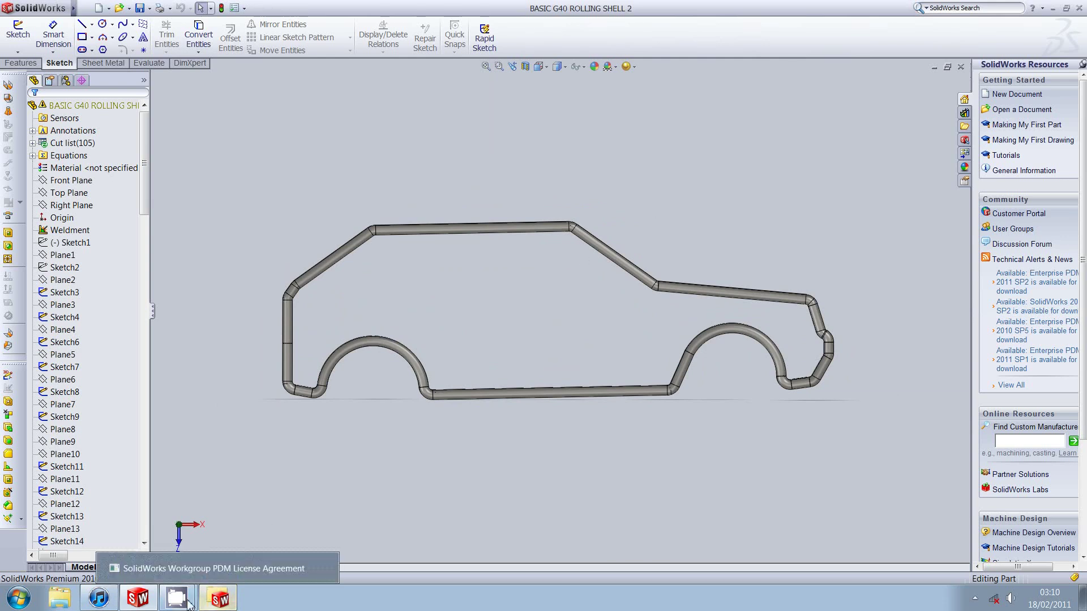
pyautogui.moveTo(178, 606)
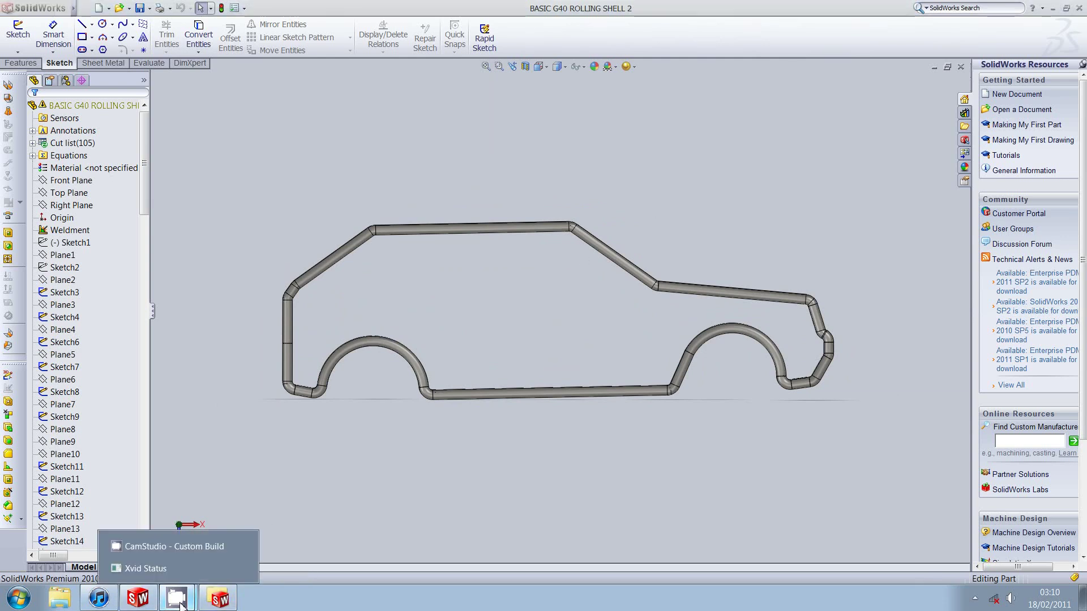